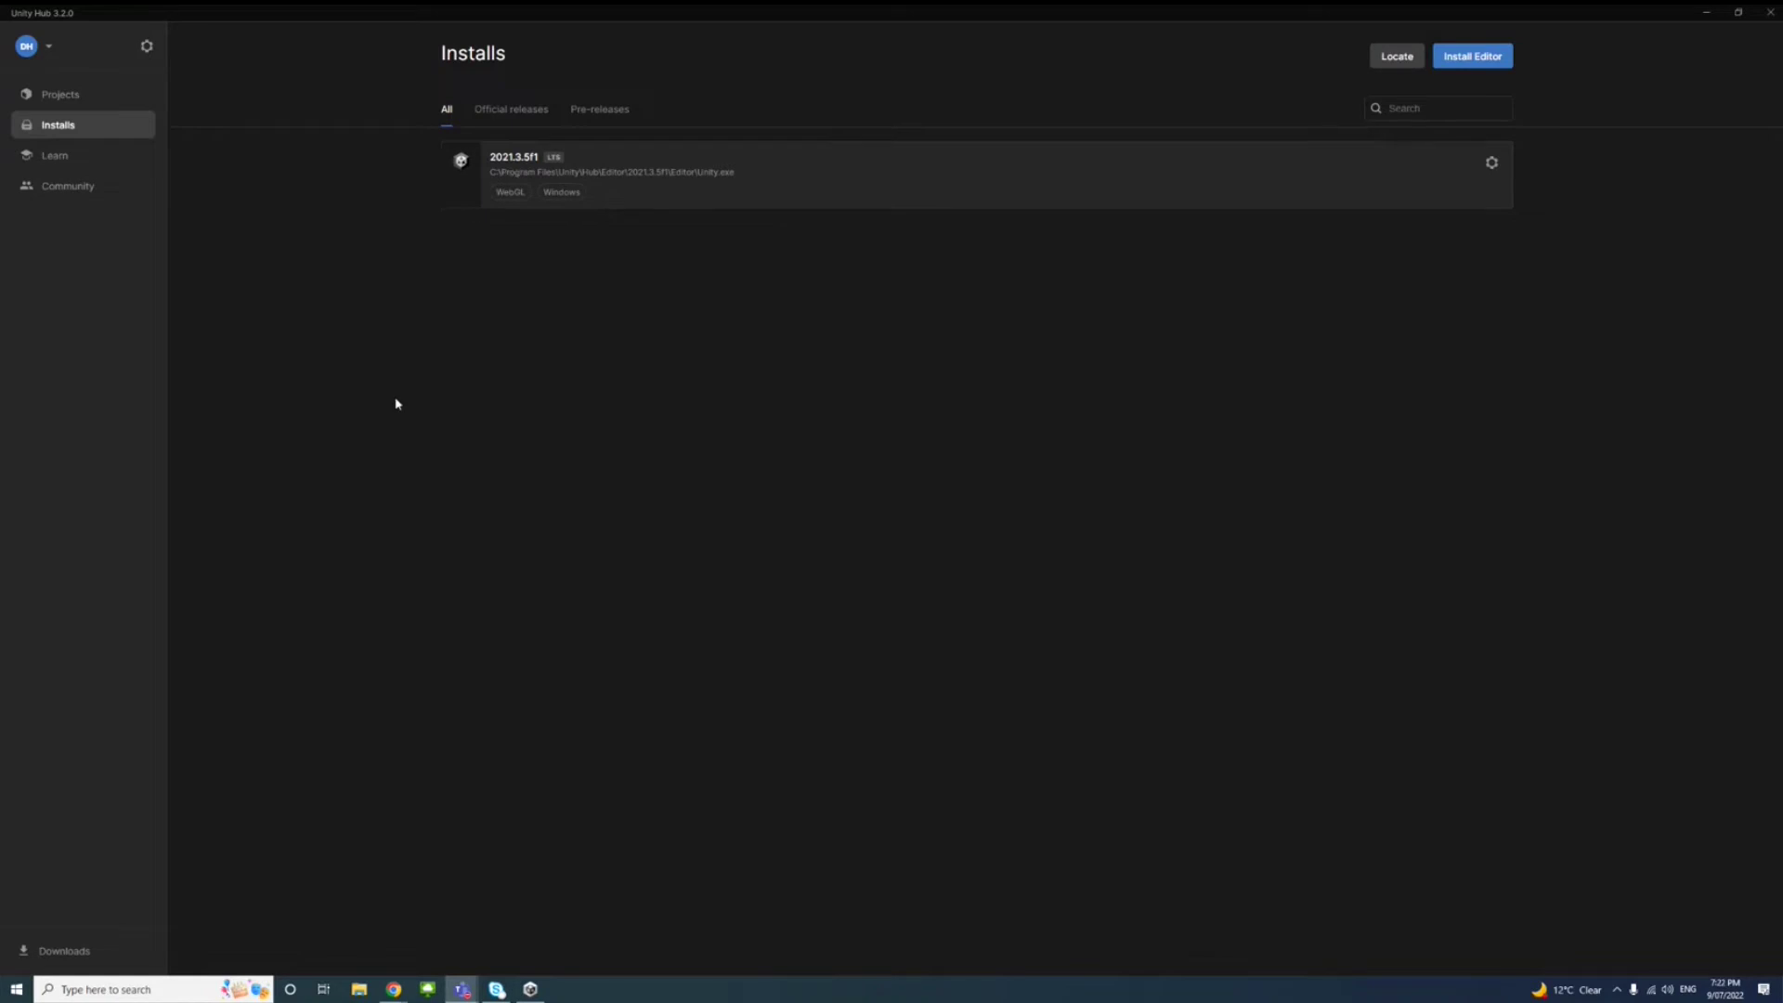
- Show the empty Projects page in Unity Hub
click(65, 96)
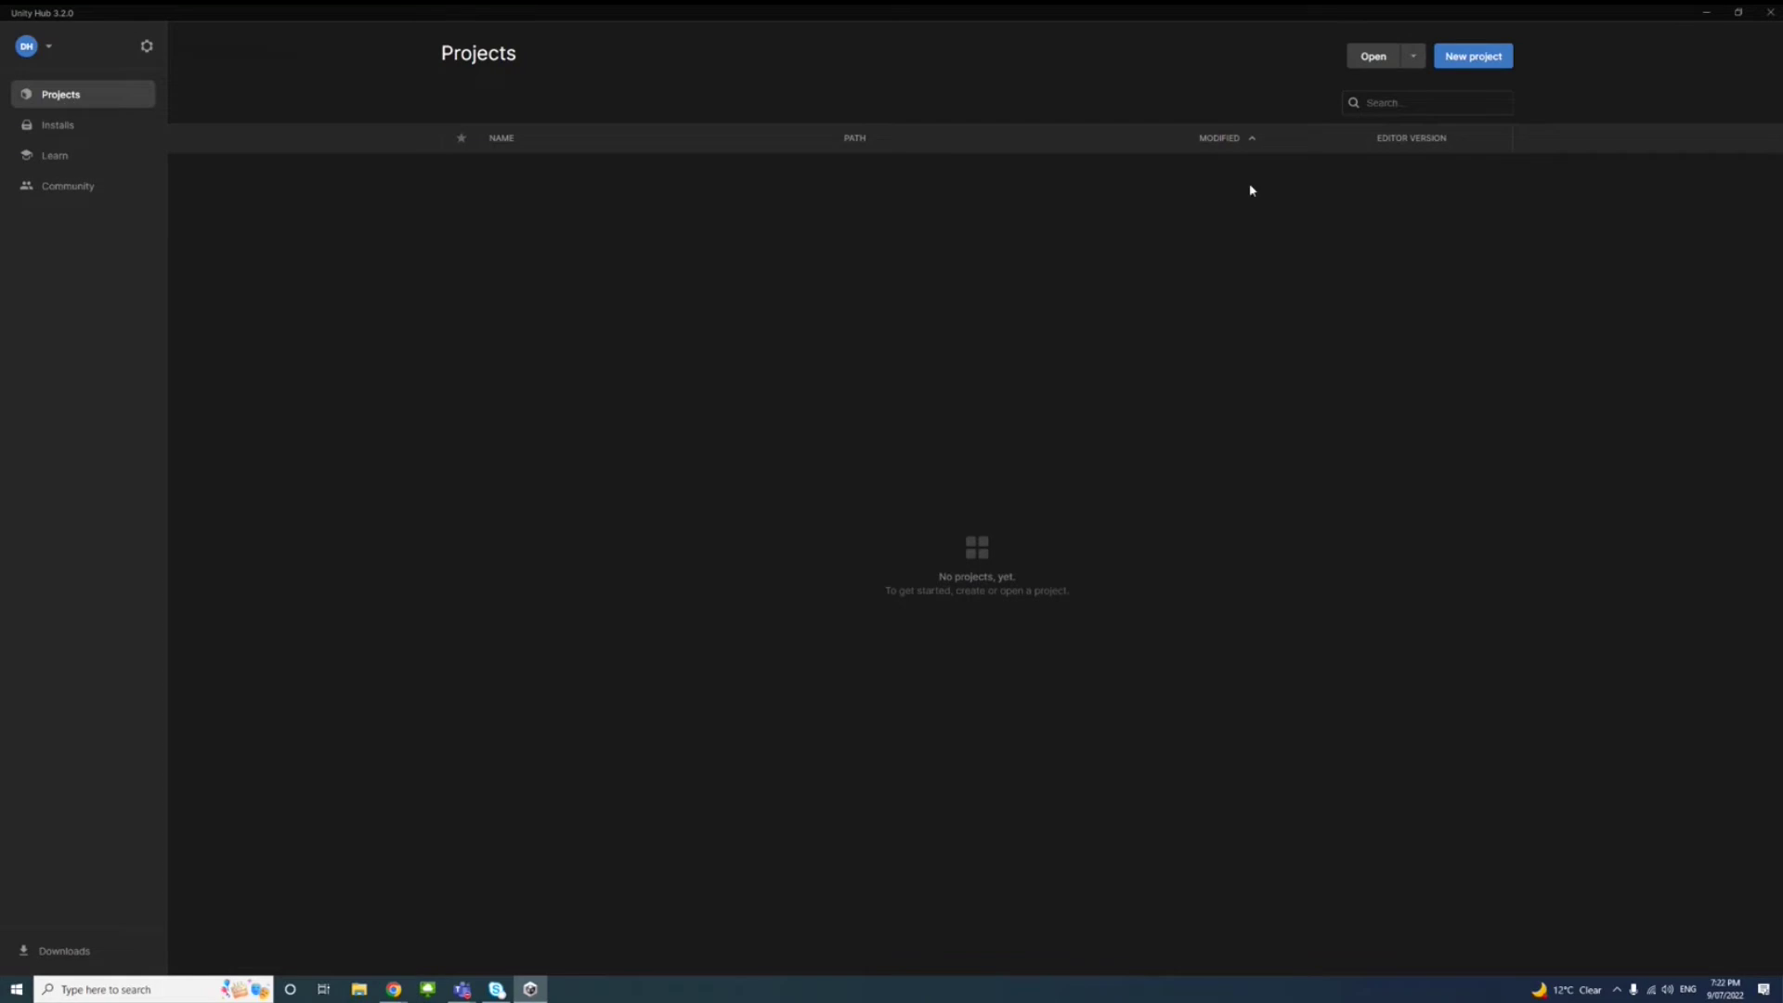
- Start a new 3D project and replace the default name with Unity_Project
click(1467, 59)
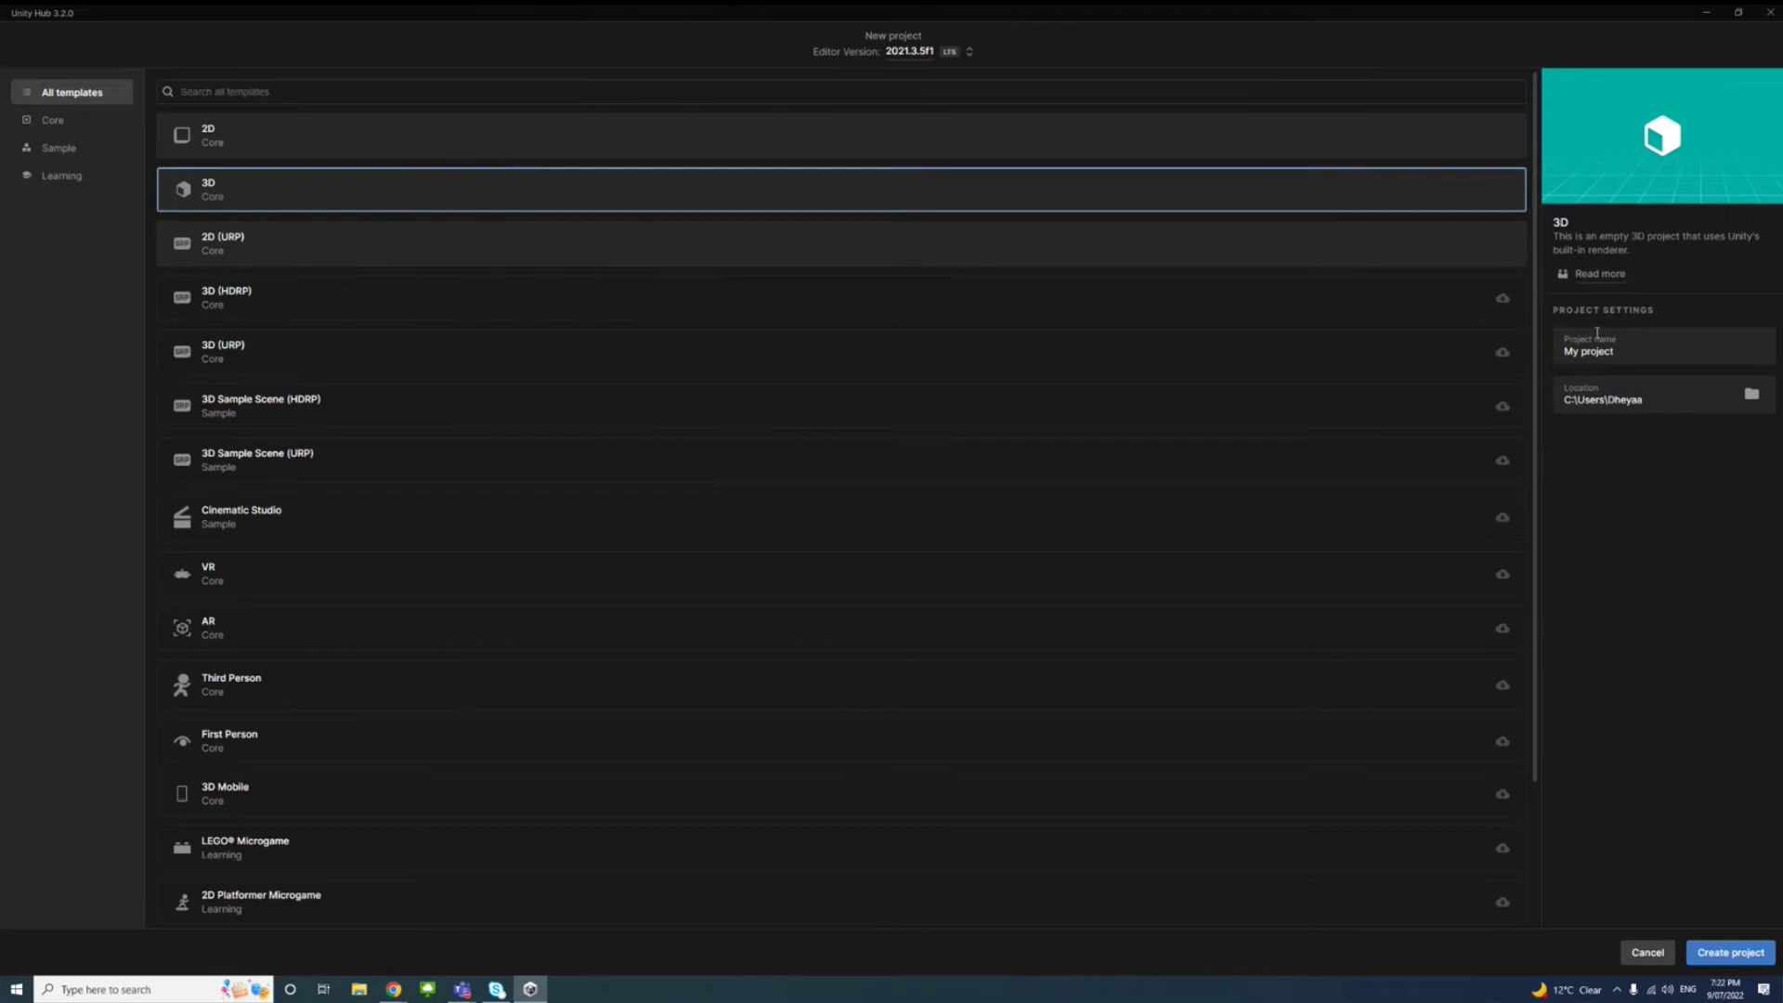
drag(1627, 358, 1548, 352)
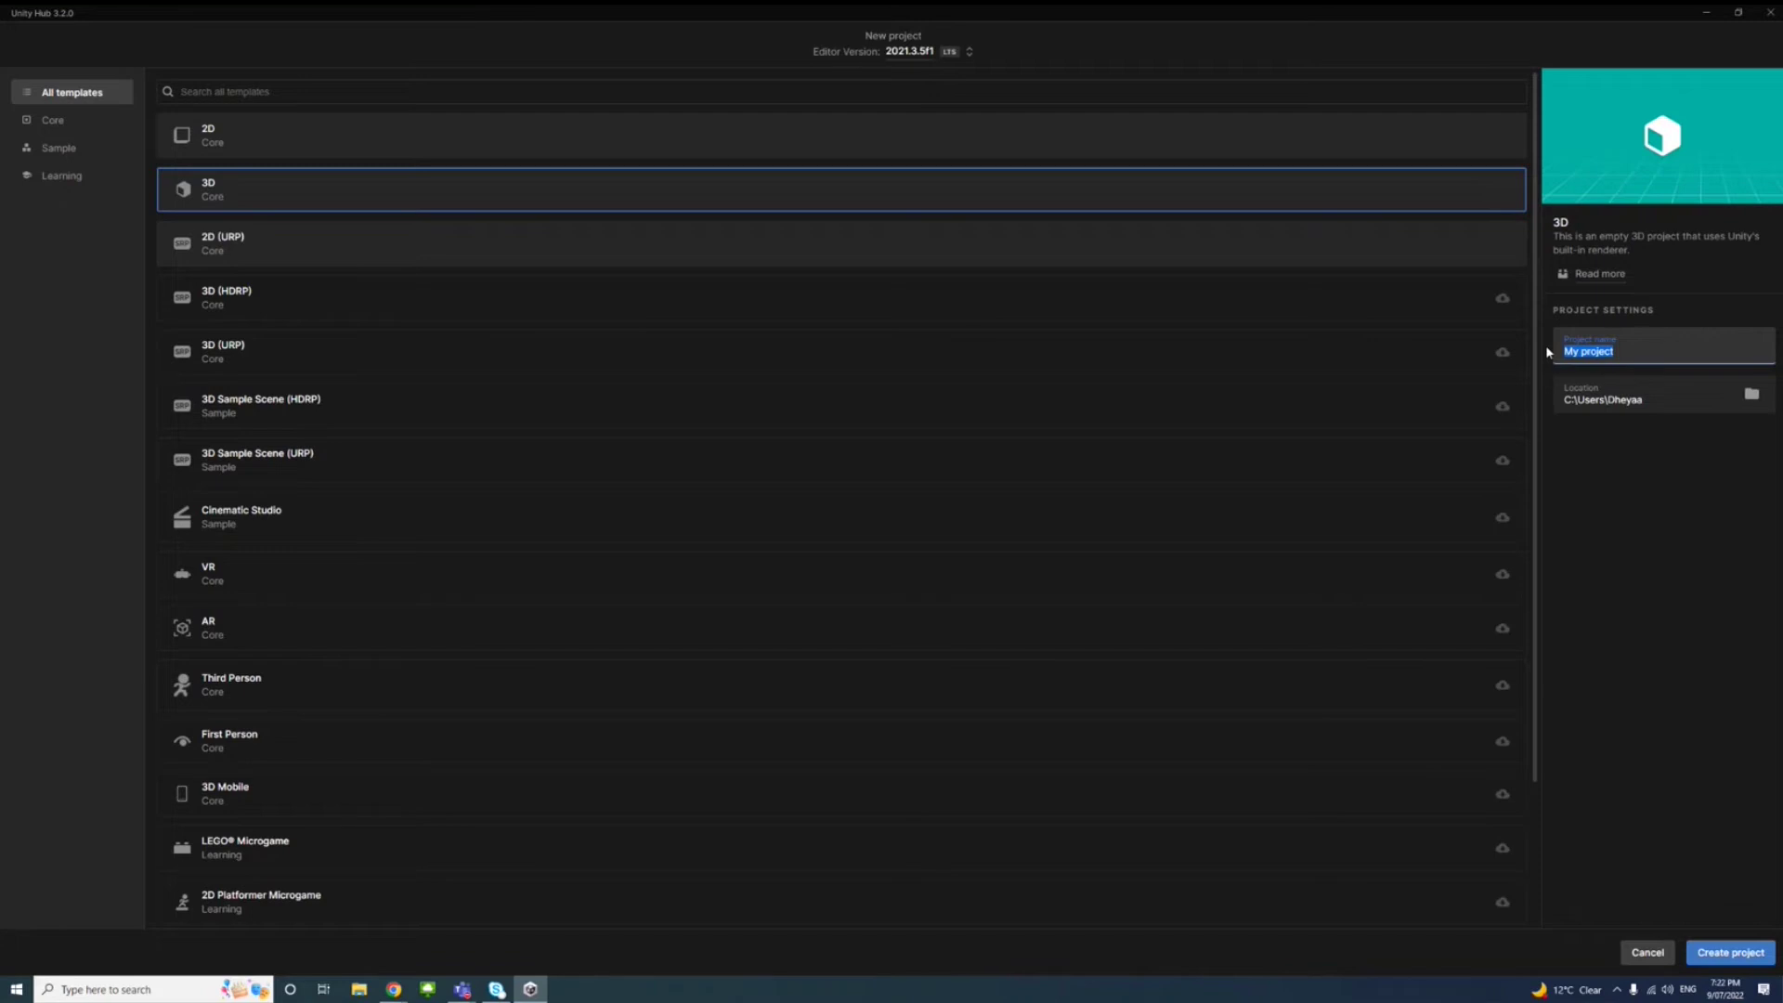
text(Unity_Project)
- Set the project location to the Programming folder in the home directory
click(1751, 396)
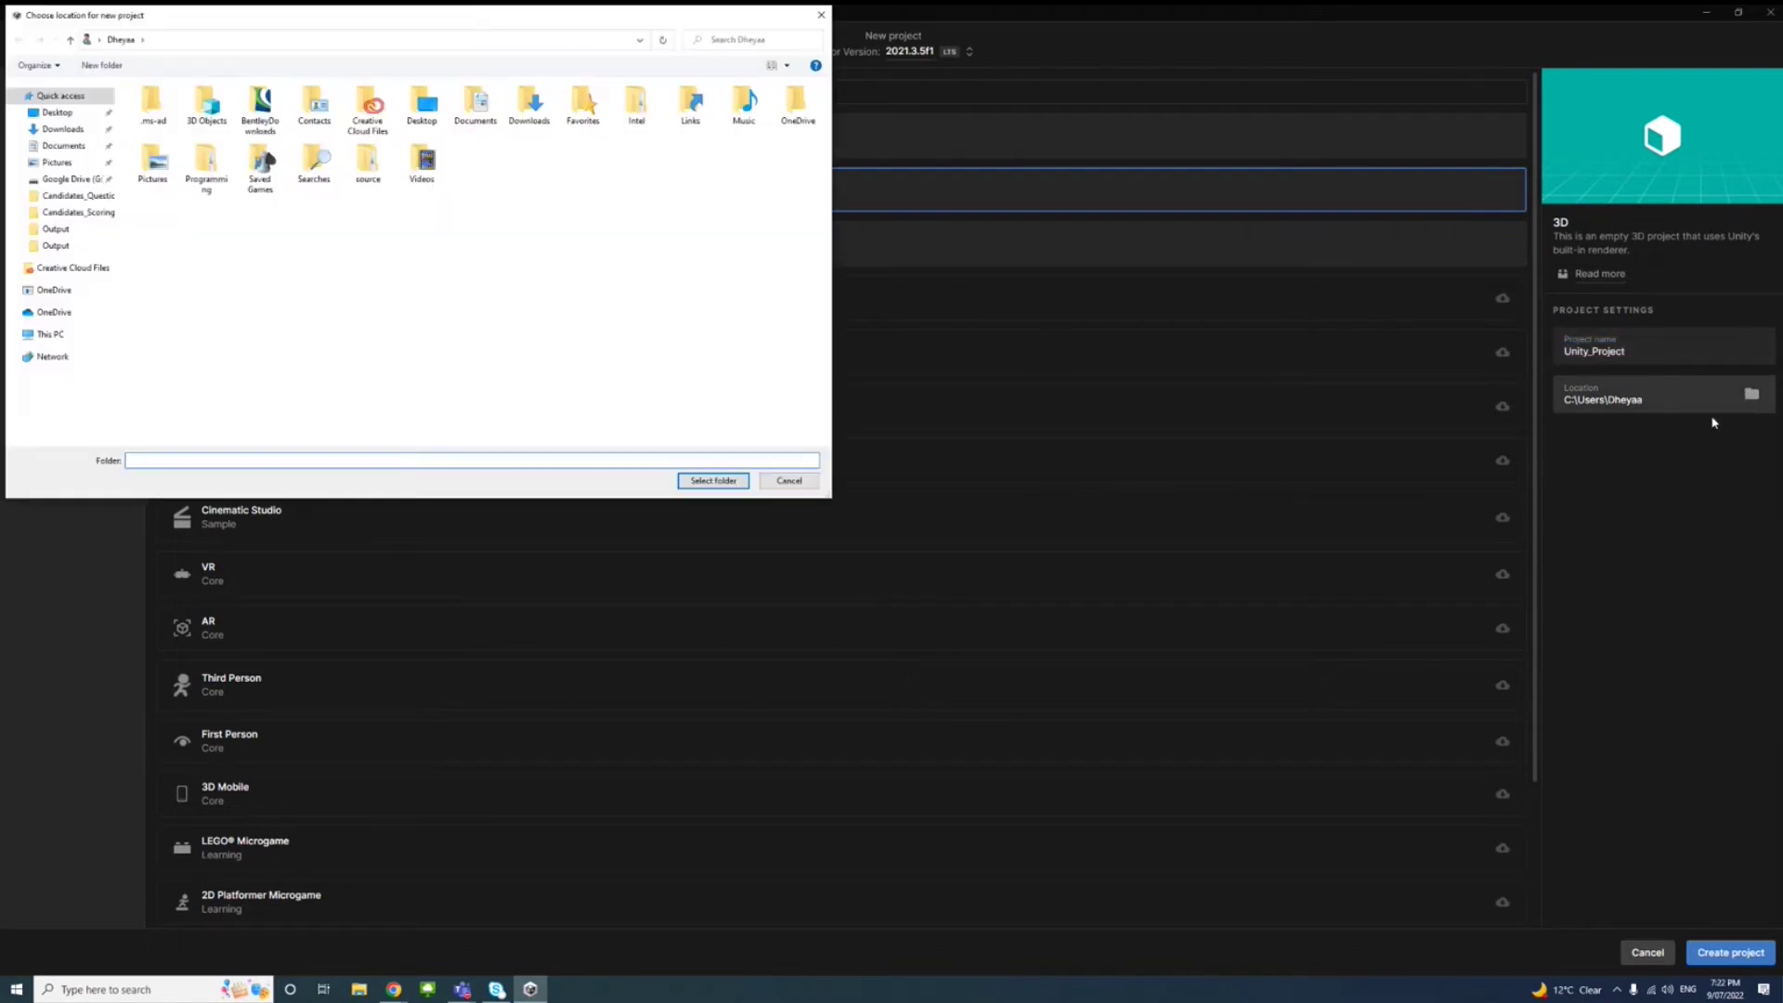
click(60, 113)
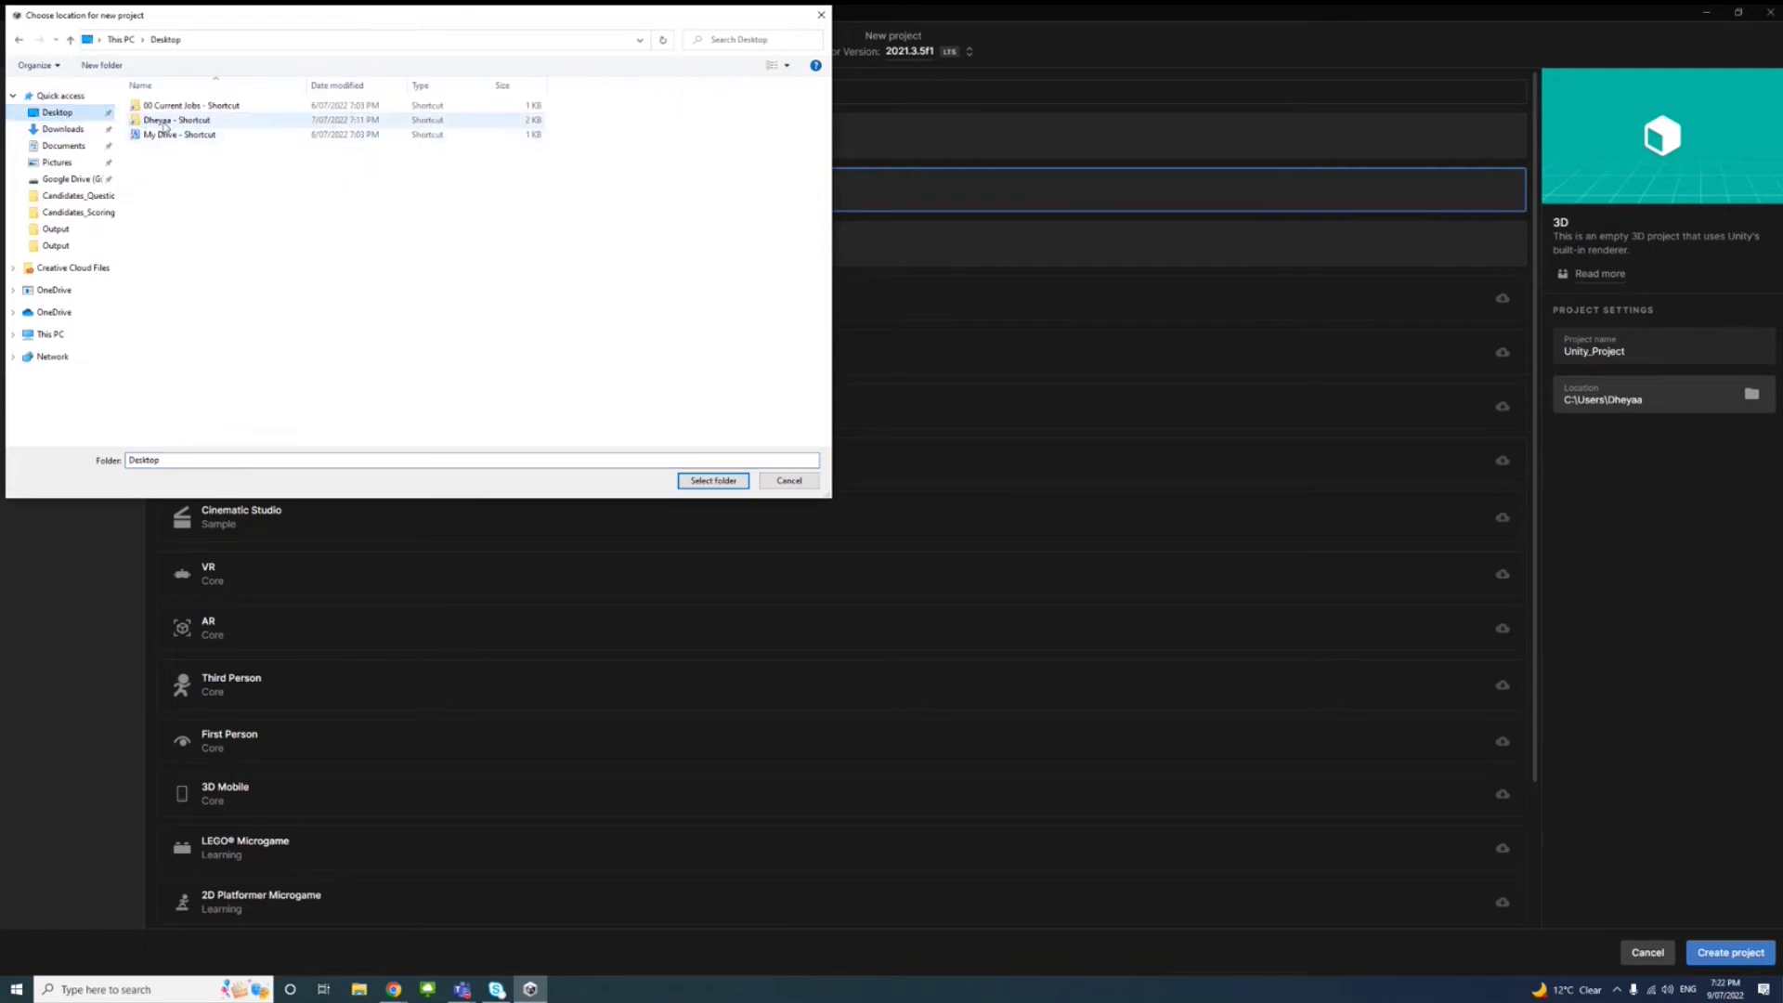
double_click(164, 122)
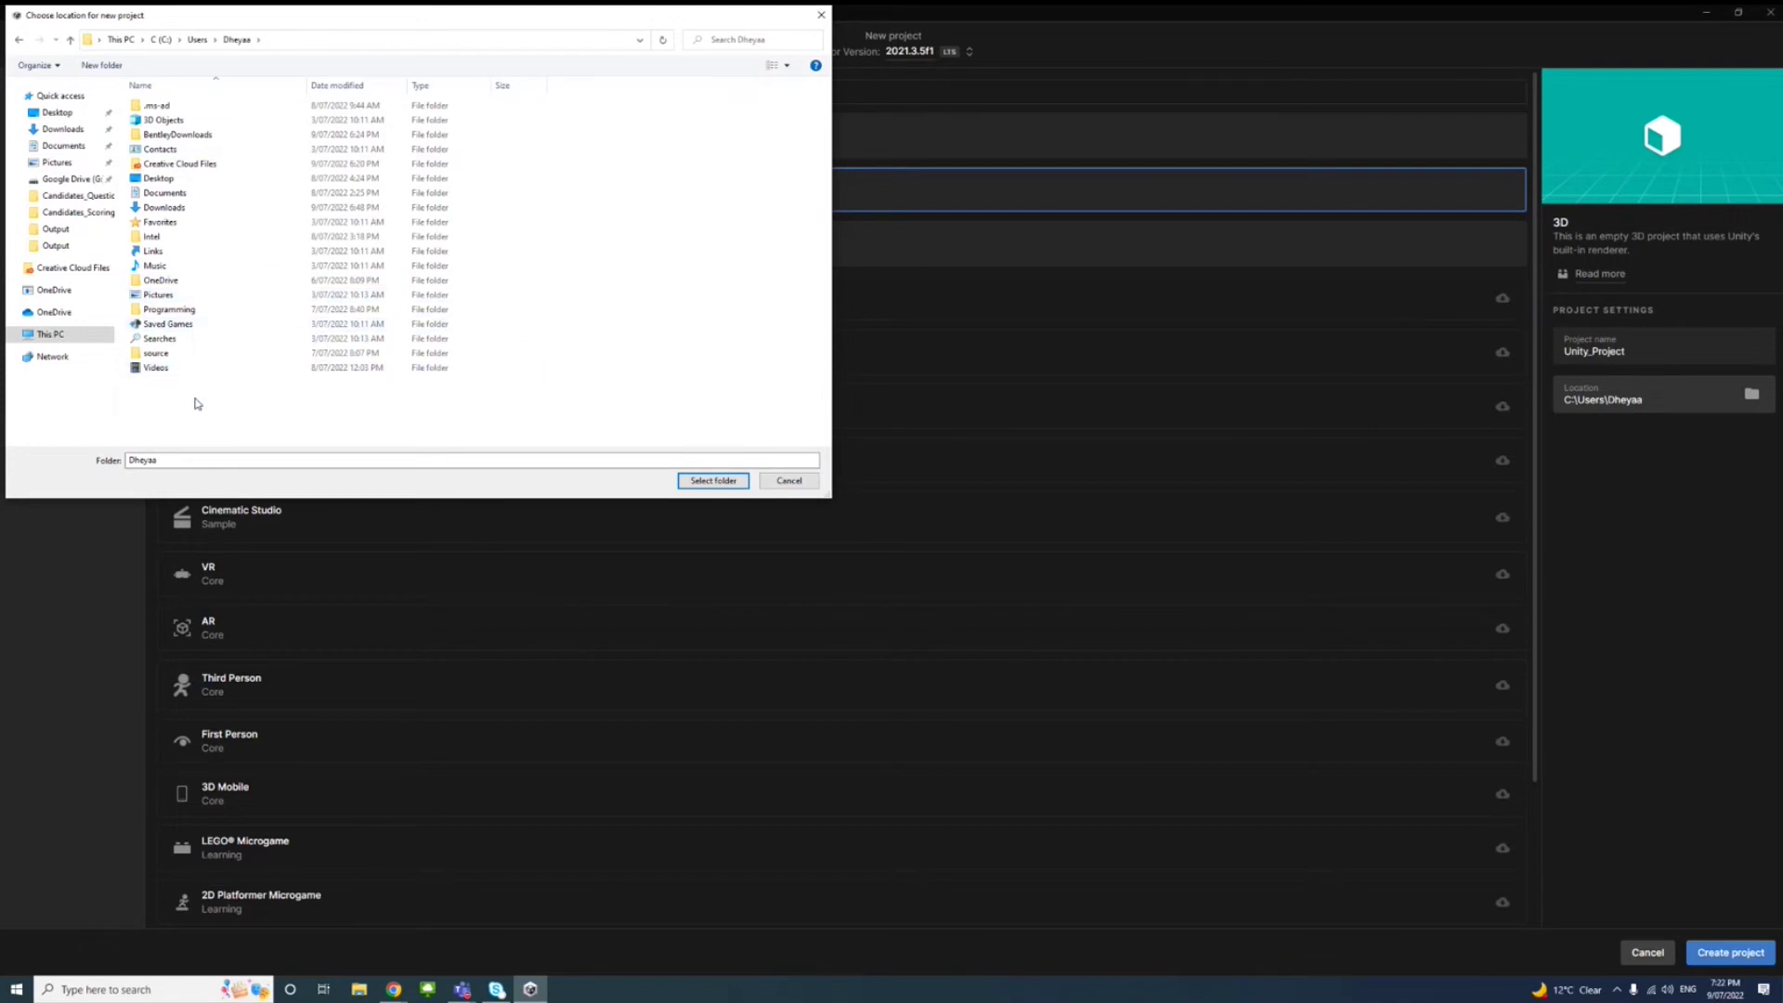
double_click(176, 310)
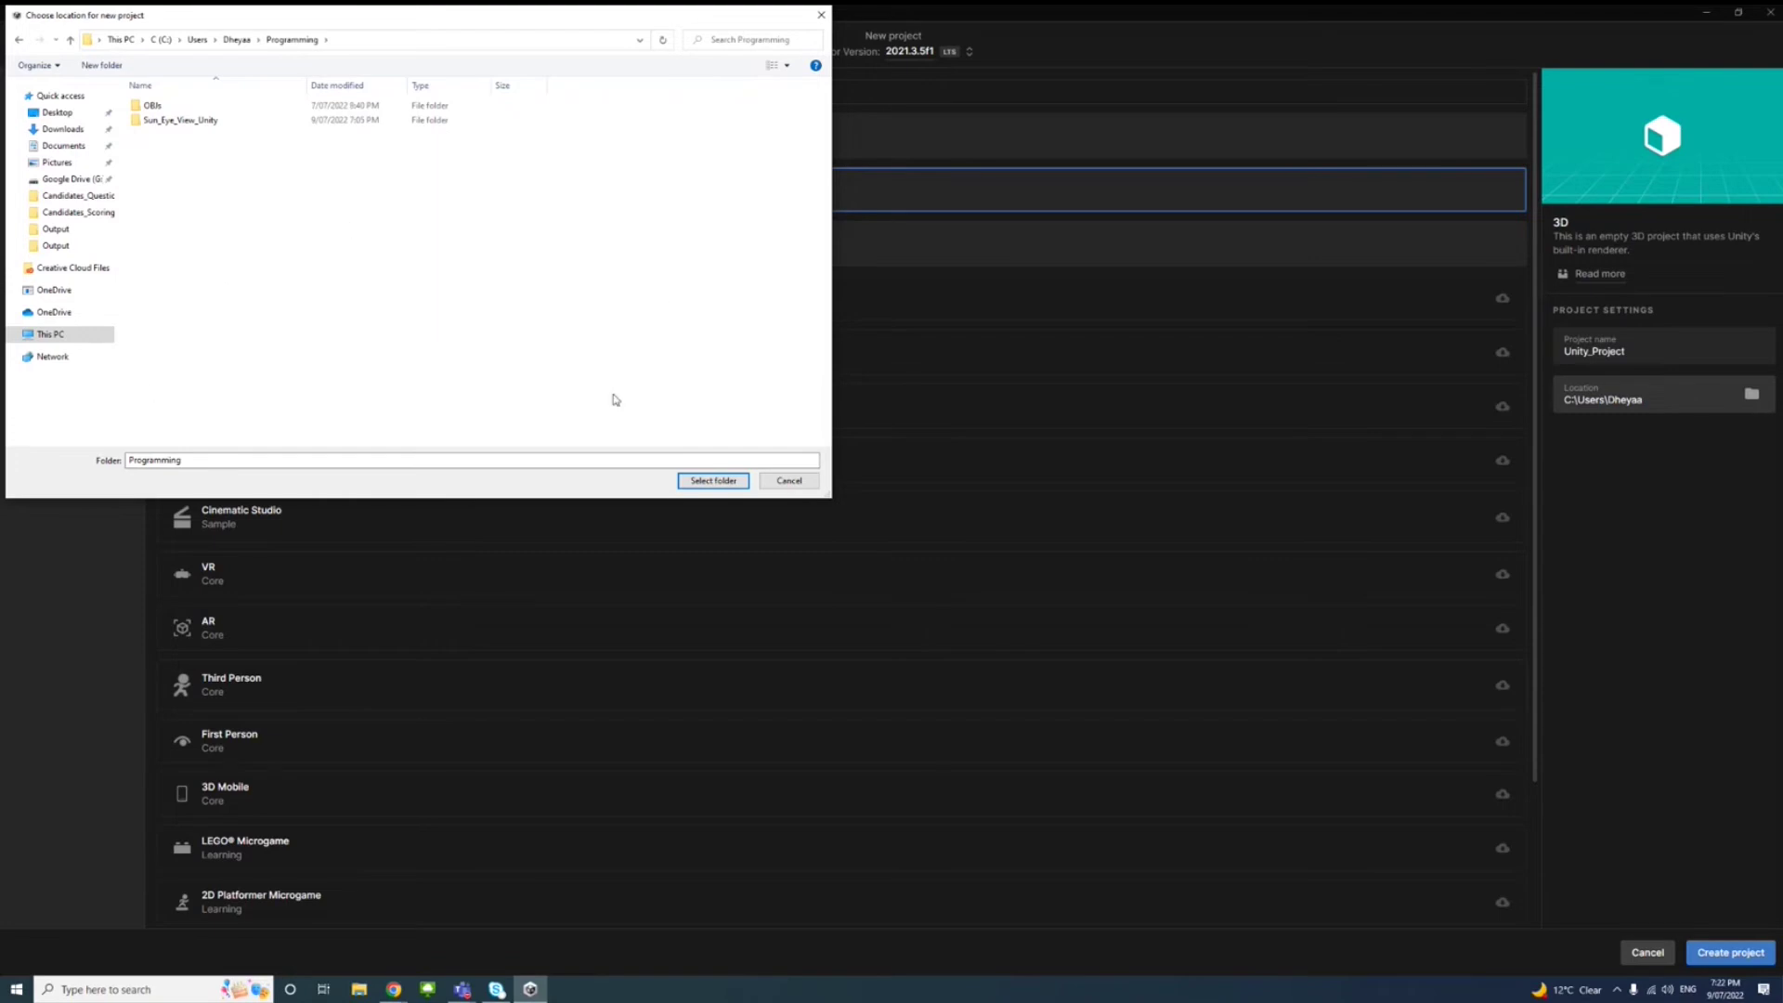
click(708, 484)
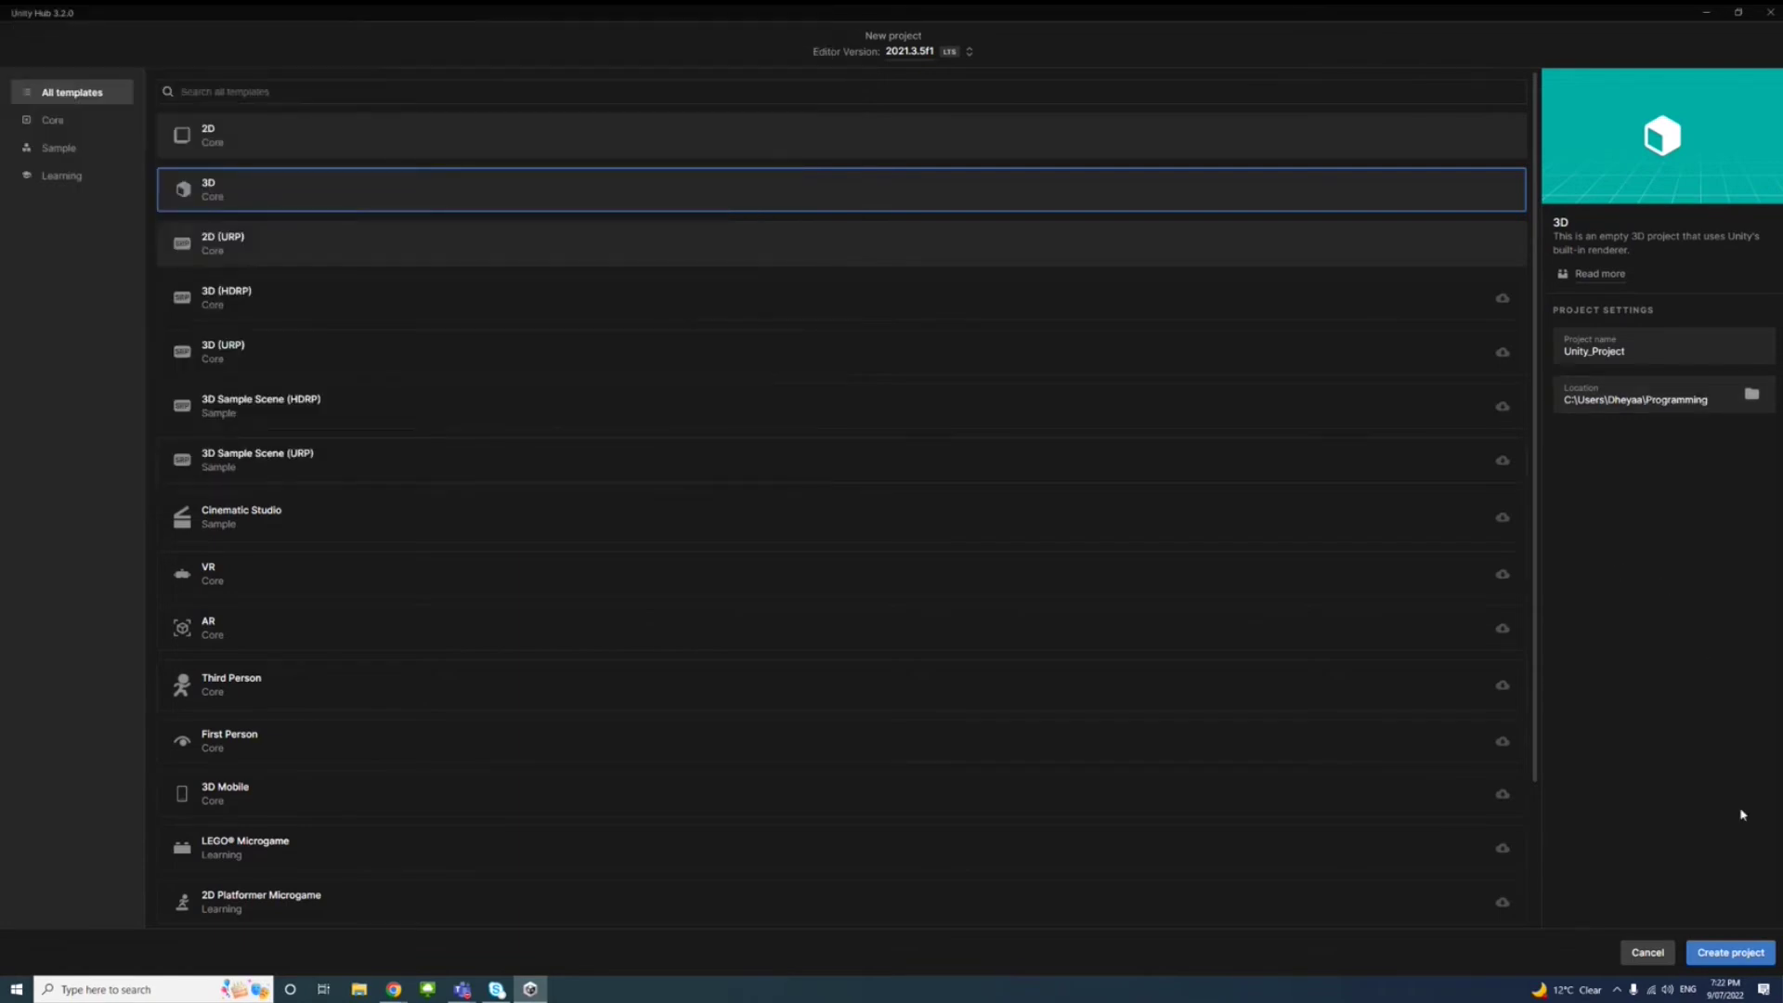
- Create Unity_Project and wait until it opens in Unity 2021.3.5f1 with SampleScene
click(1746, 960)
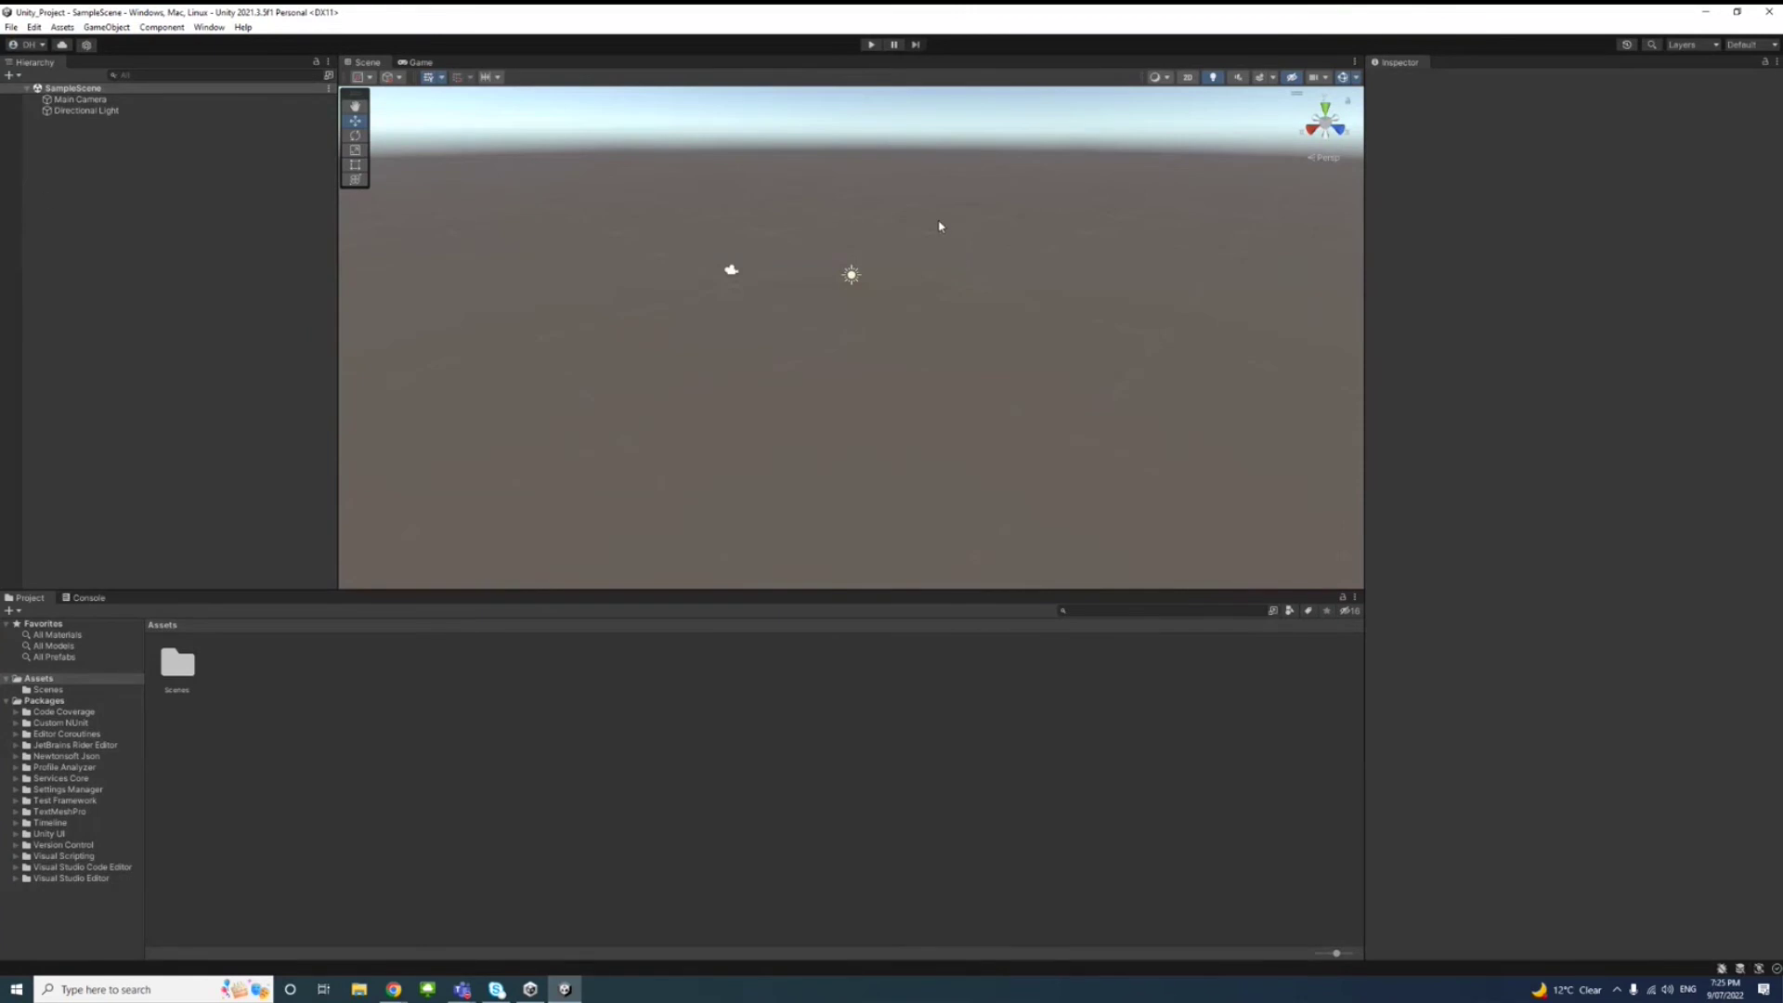
- Under Edit > Preferences > External Tools, set External Script Editor to Open by file extension
click(35, 28)
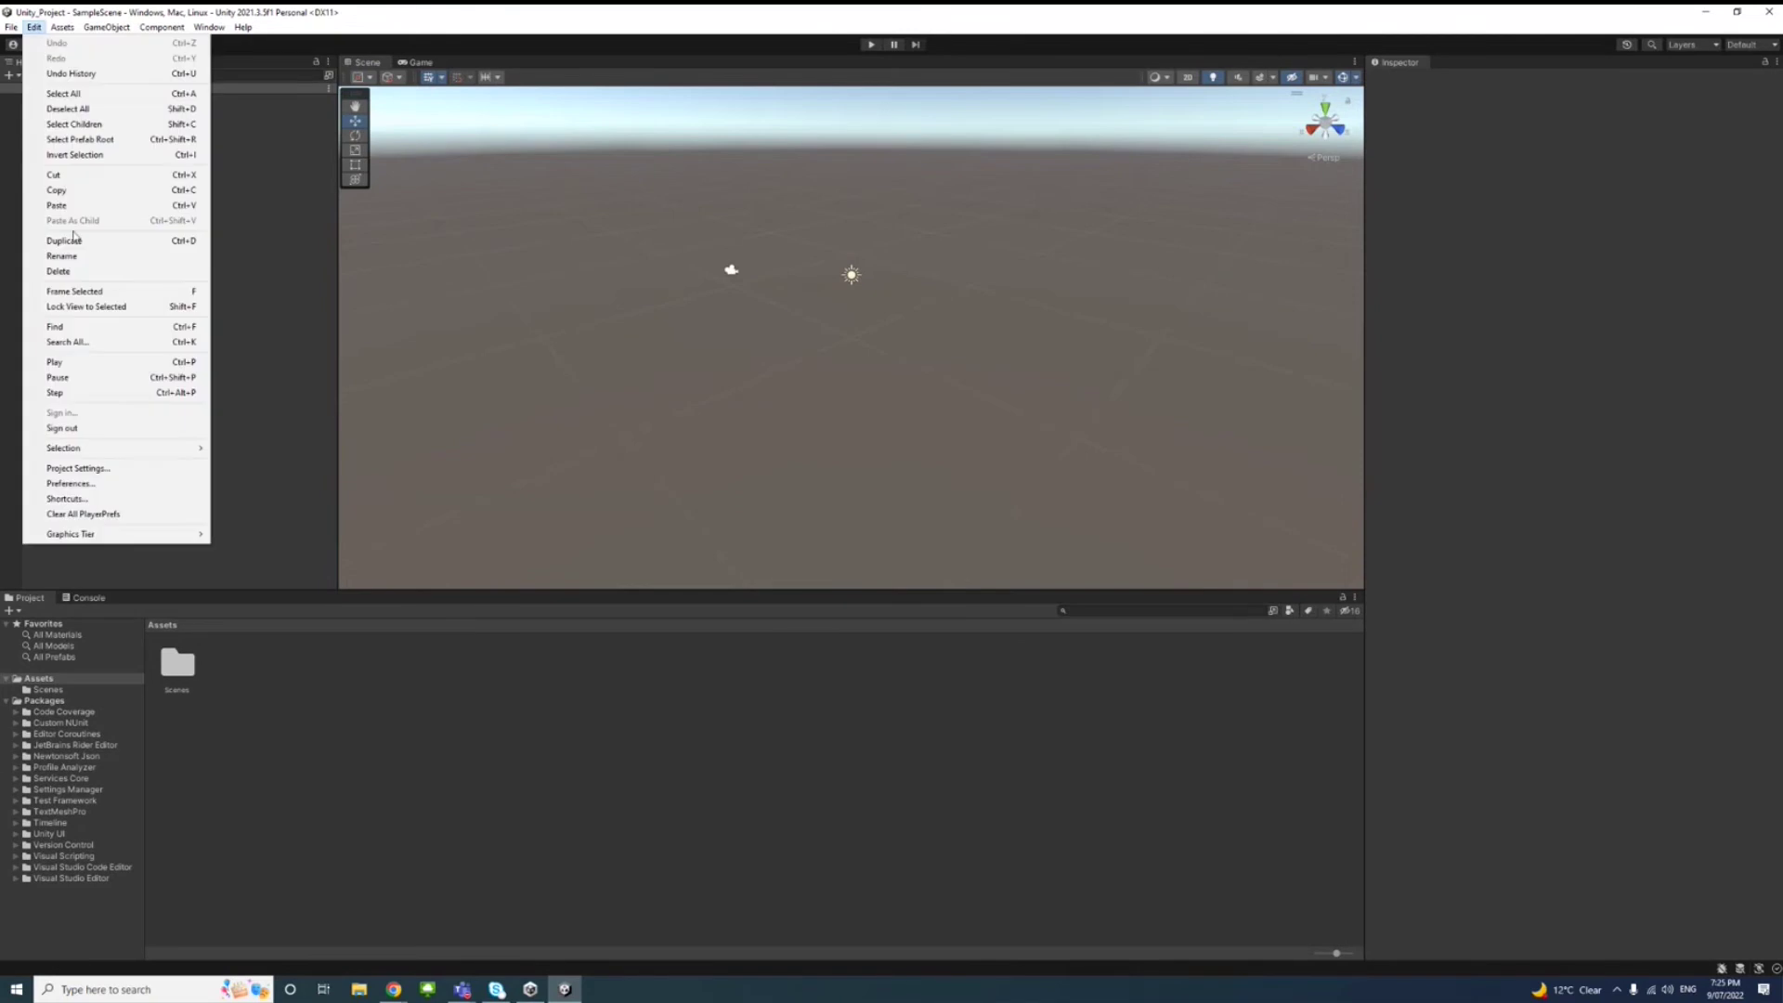
click(69, 484)
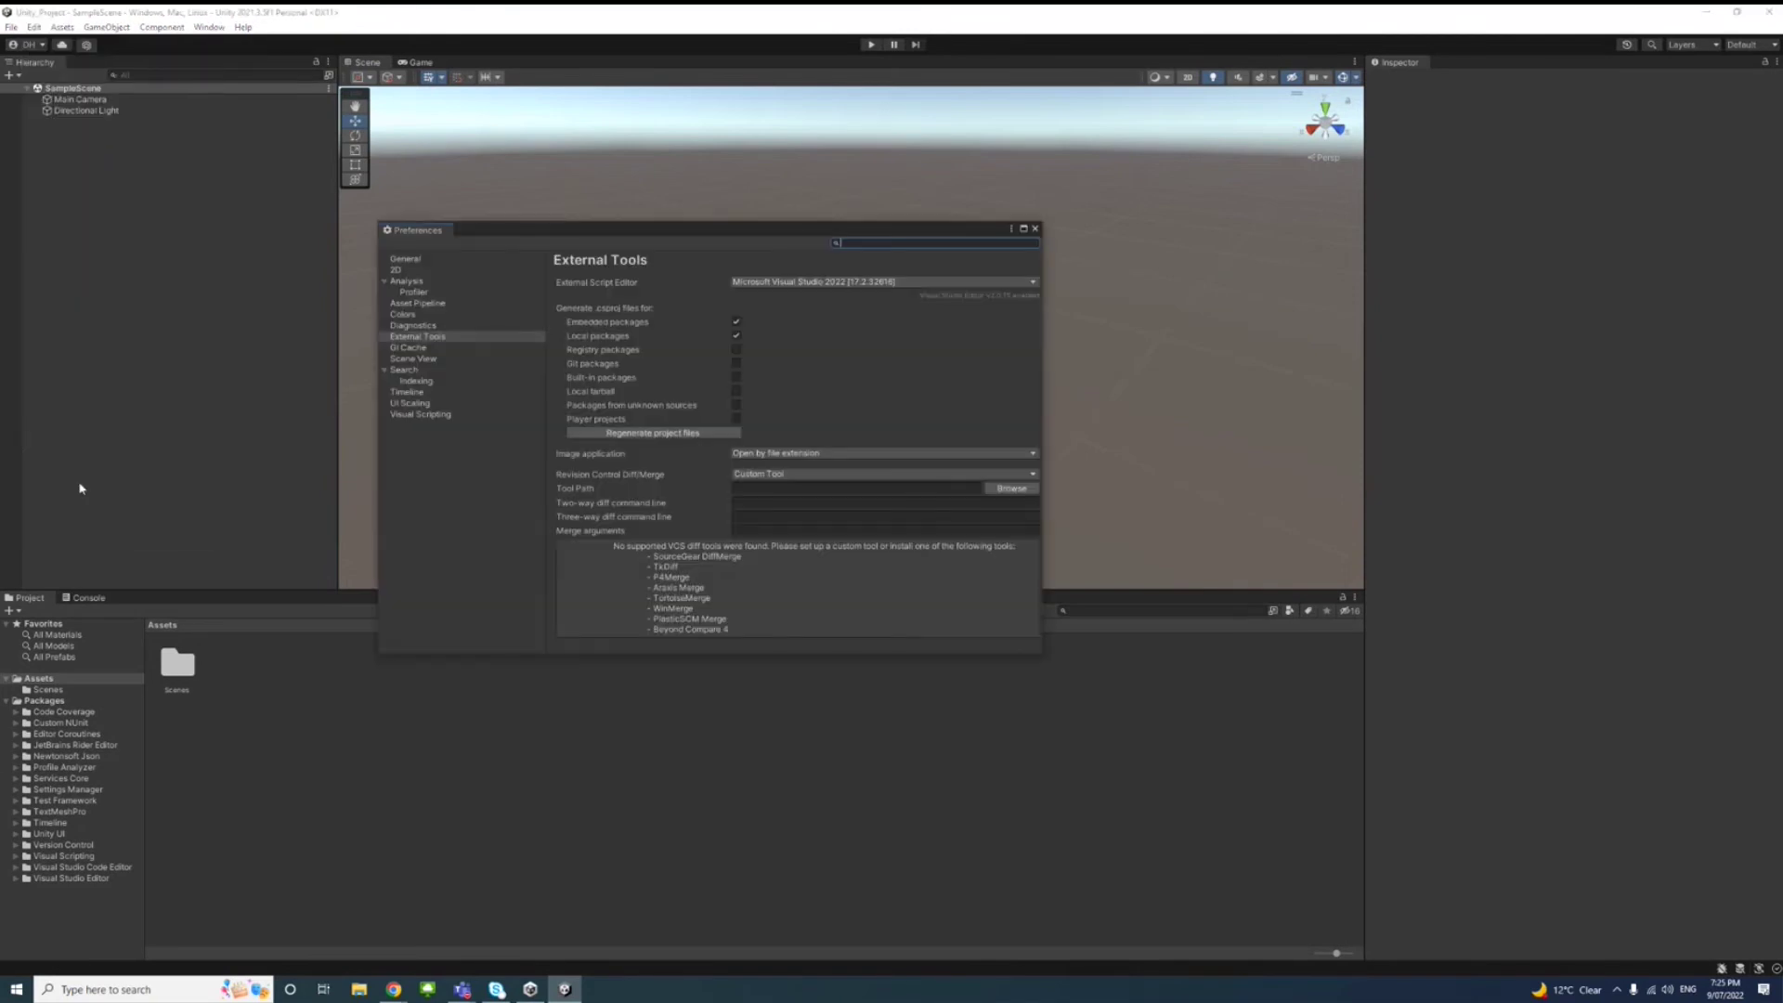
click(405, 349)
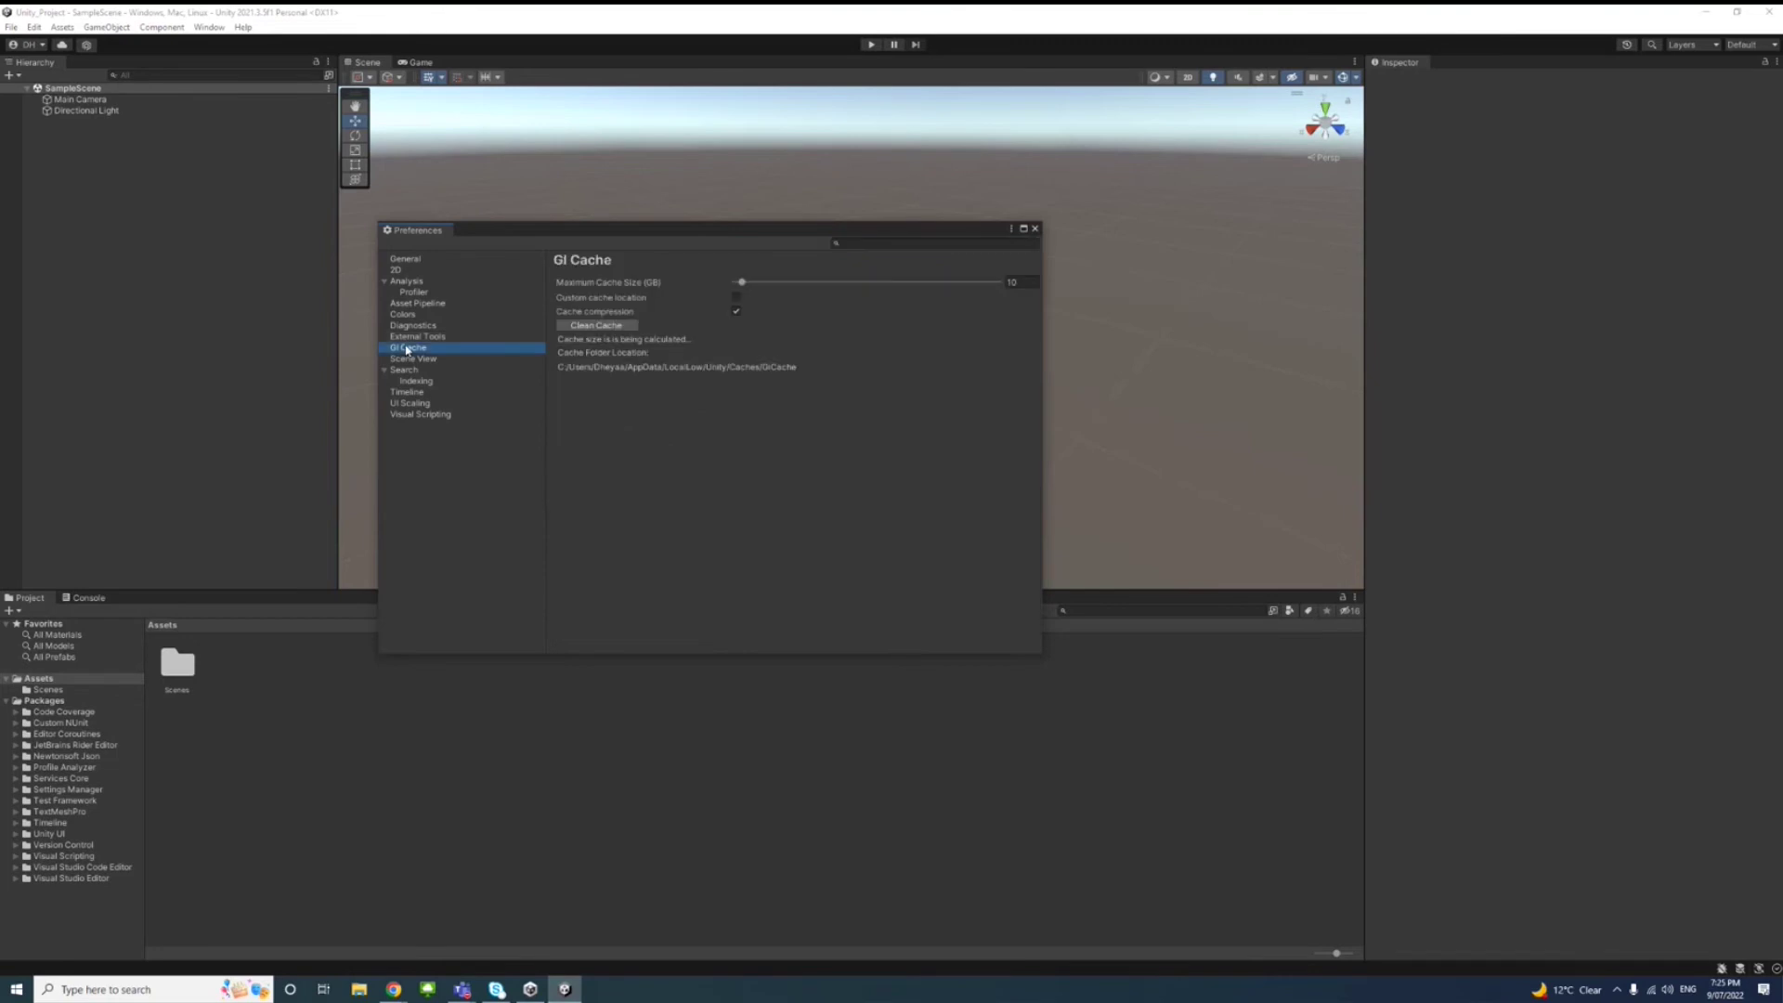
click(424, 338)
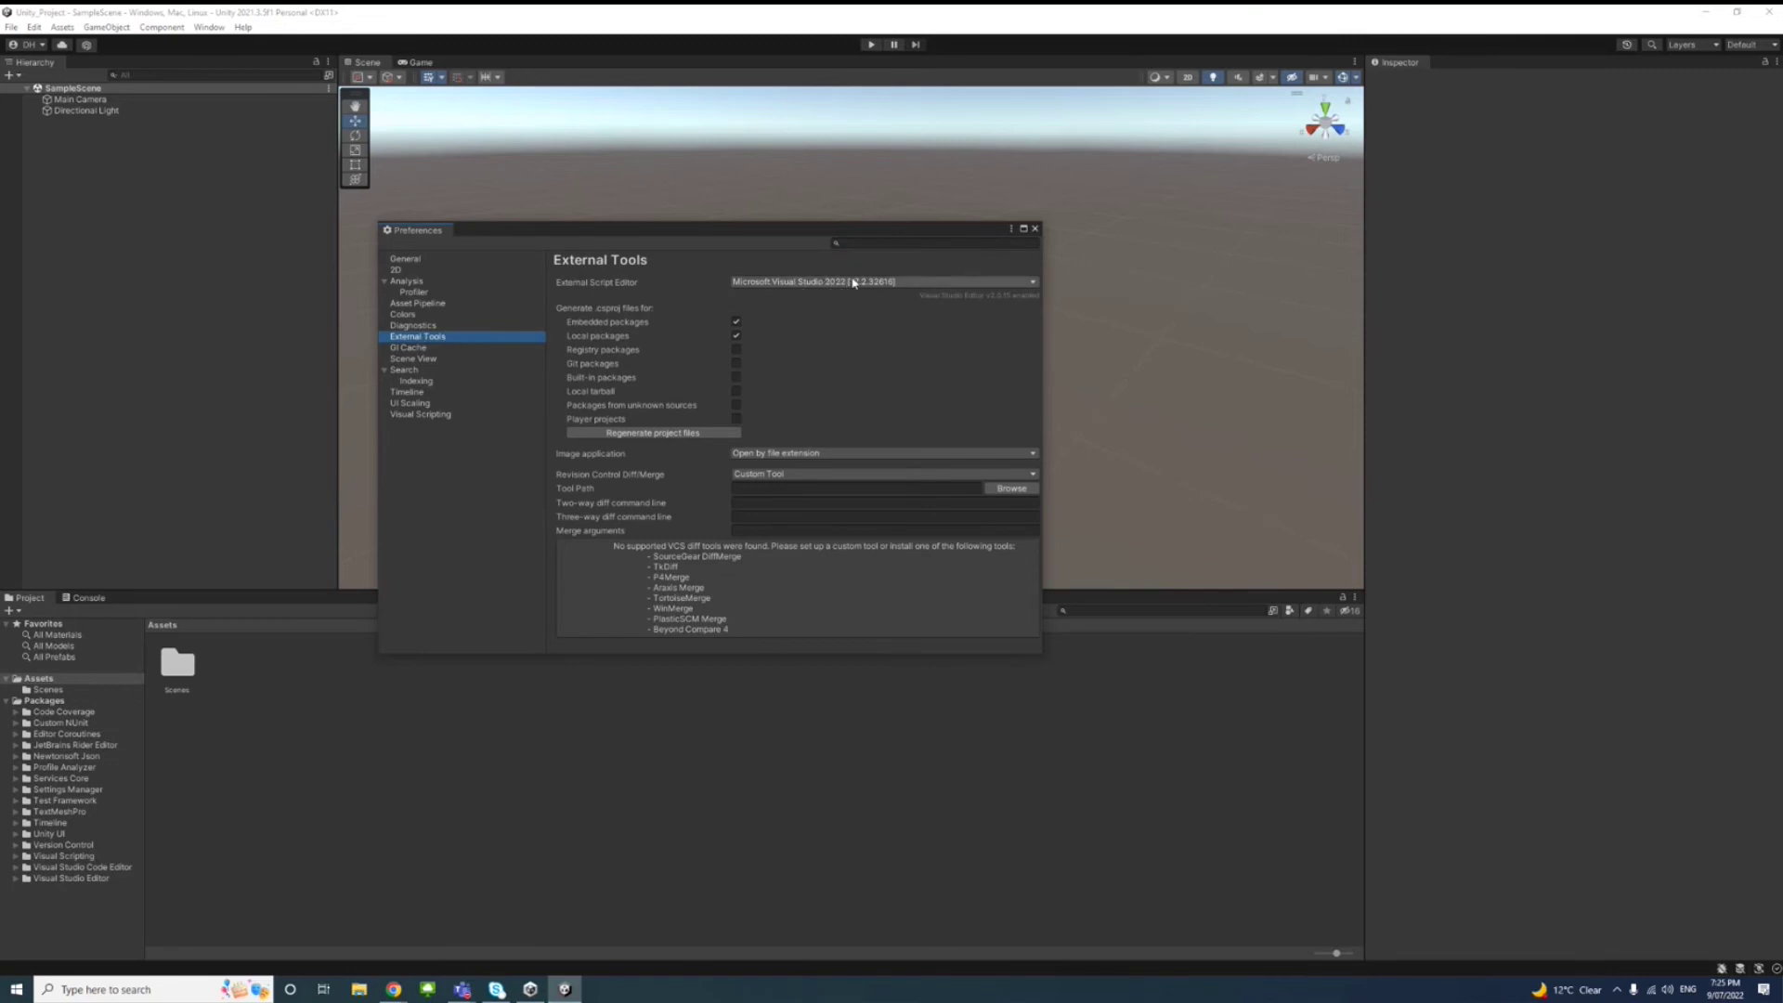
click(913, 283)
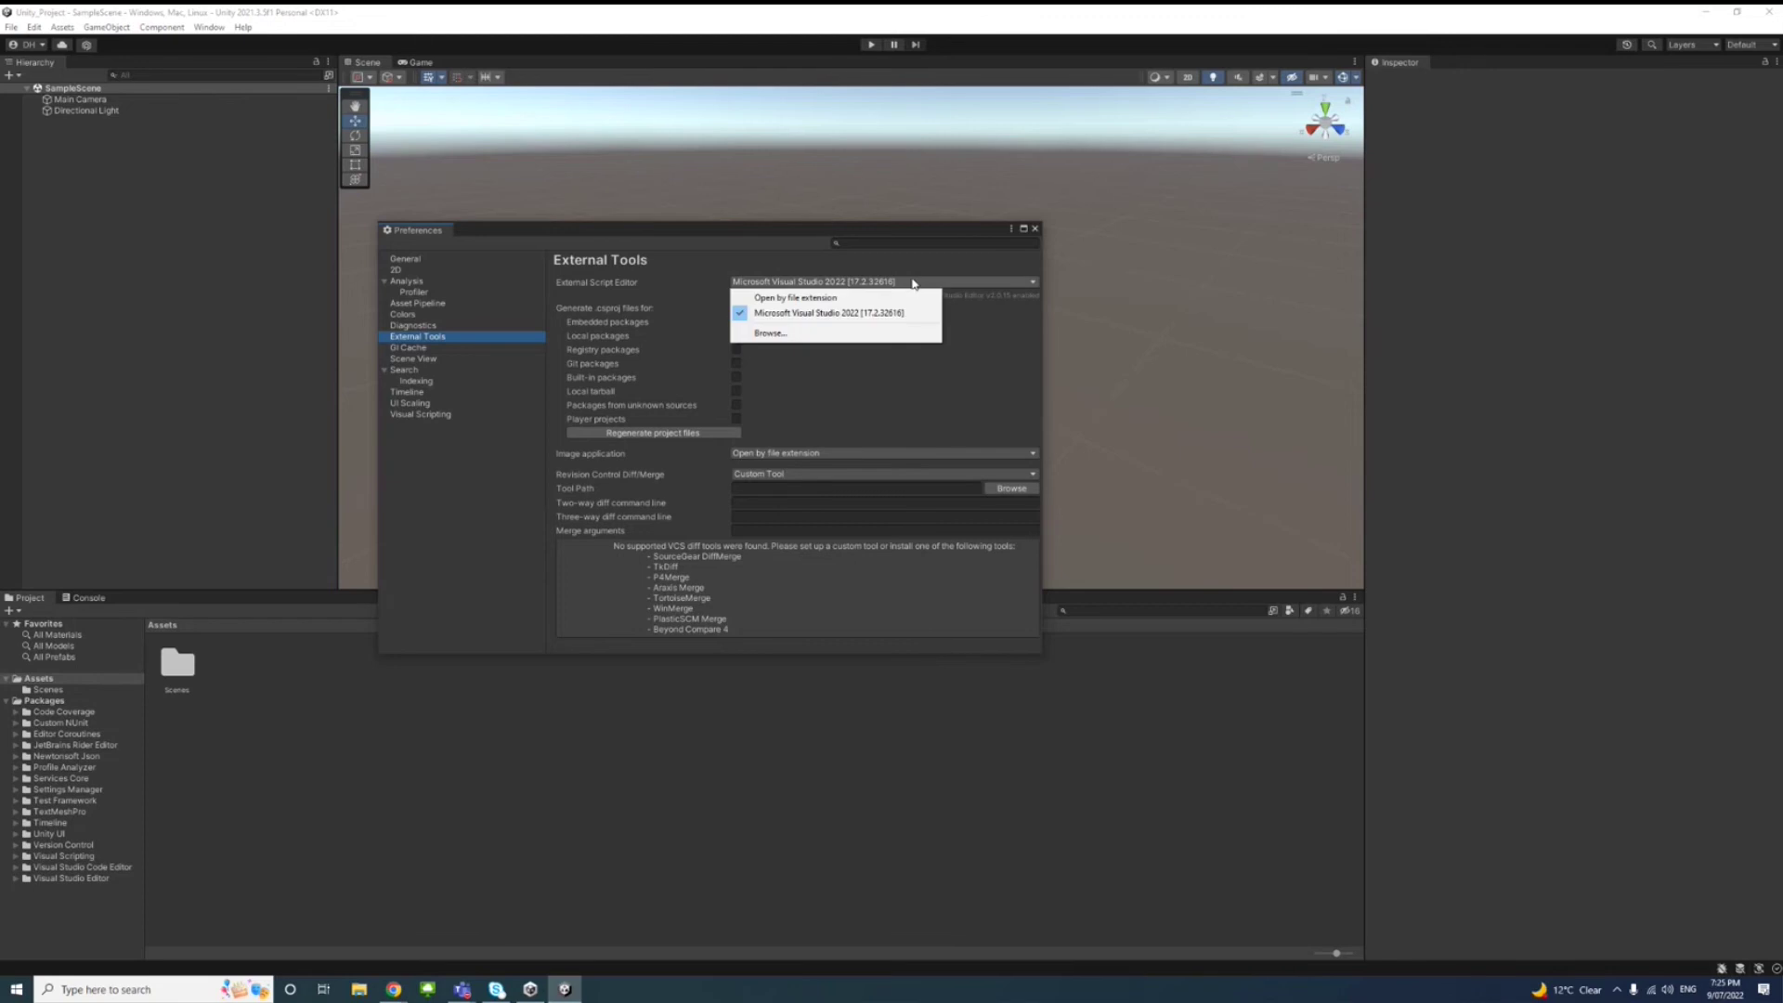
click(847, 298)
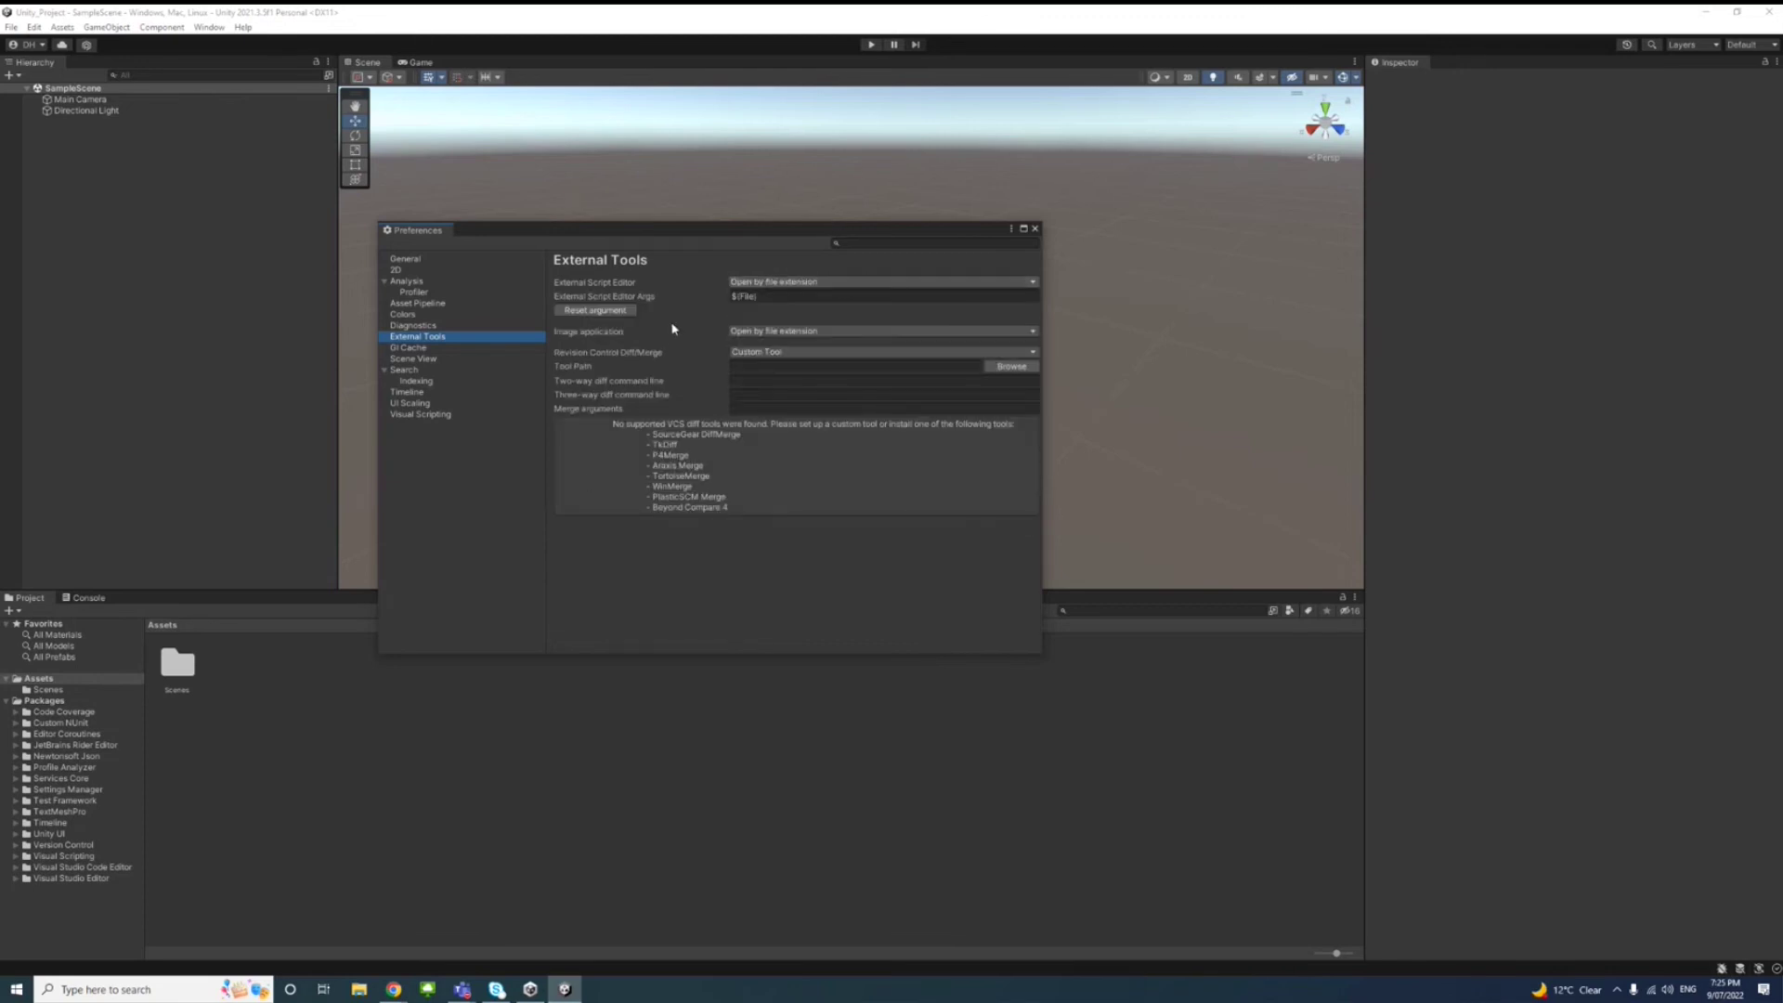
- Find Visual Studio 2022's shortcut location and copy the Start Menu Programs folder path
click(69, 987)
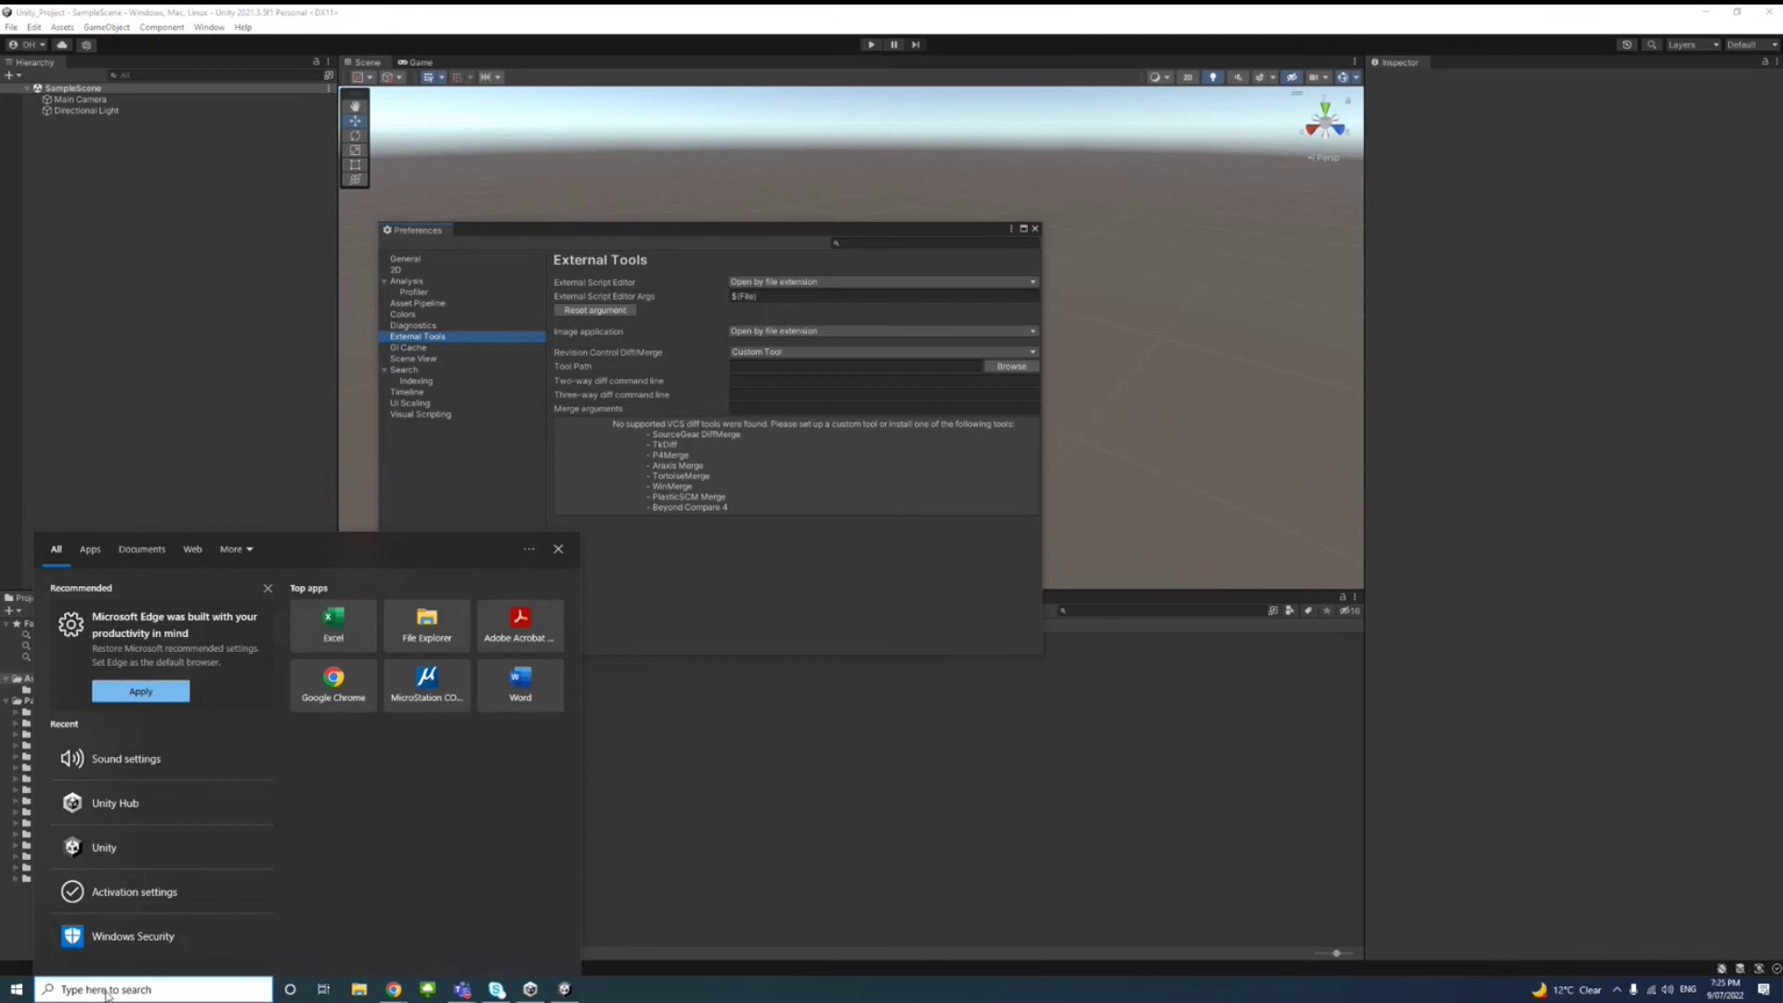
text(visua)
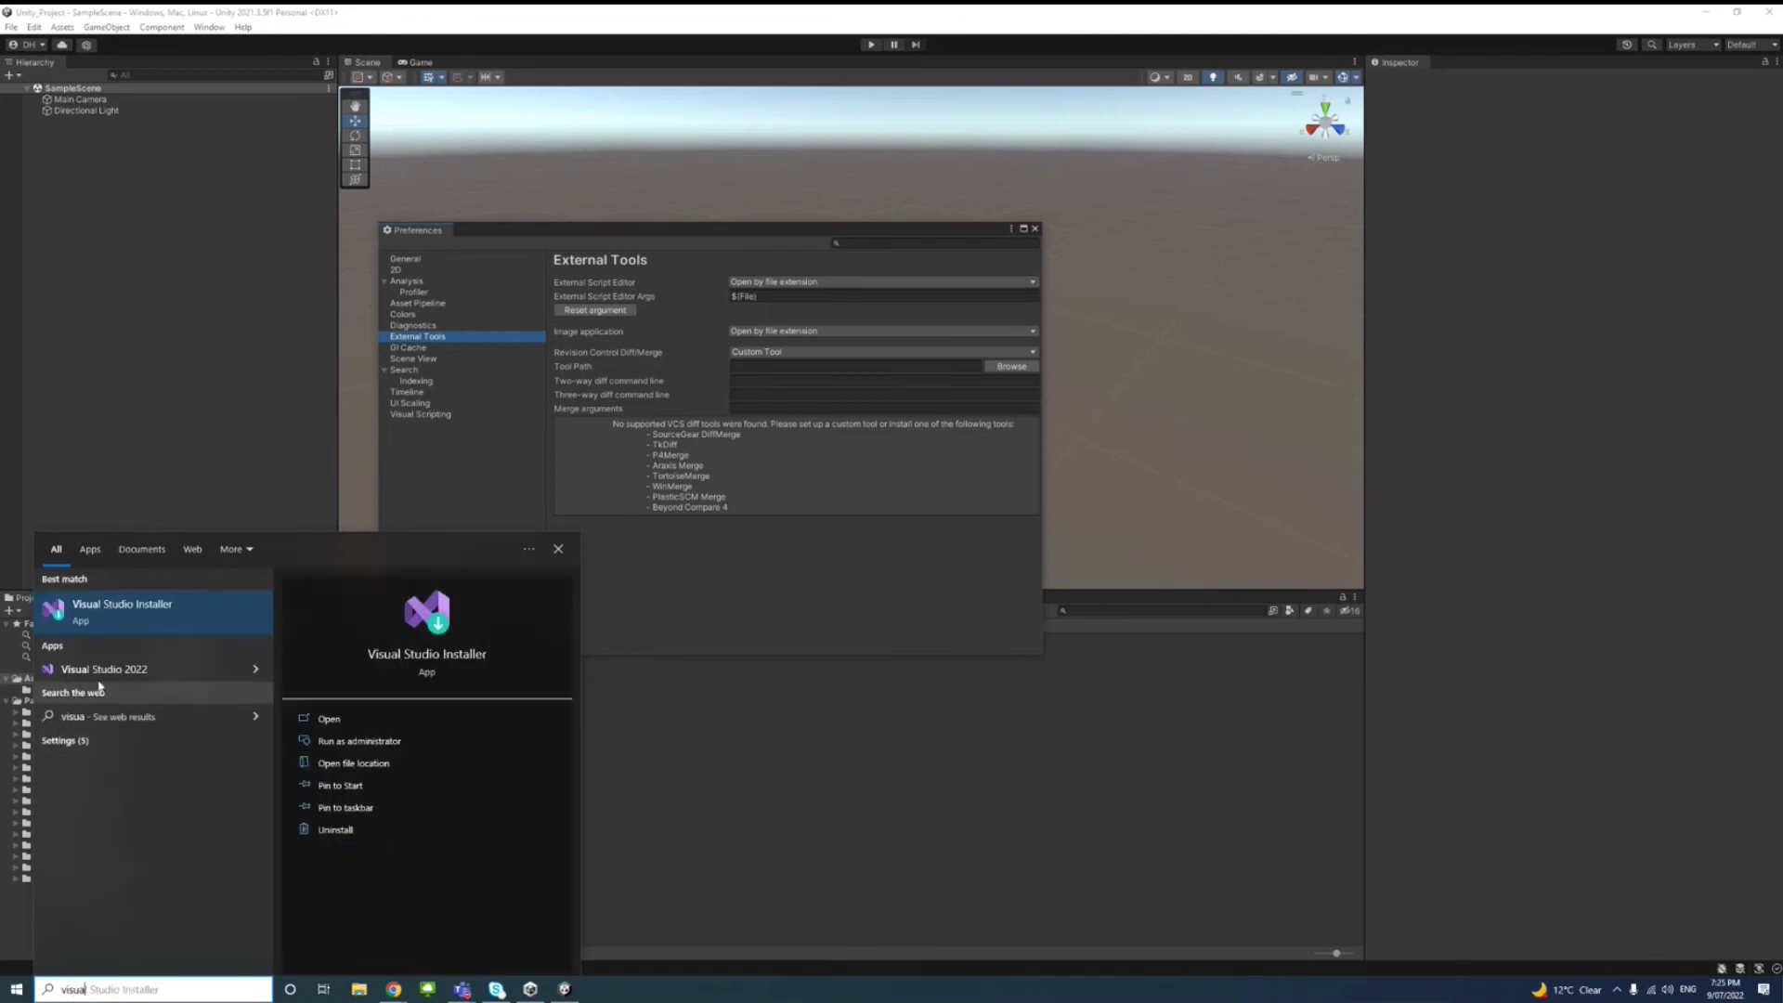
right_click(157, 672)
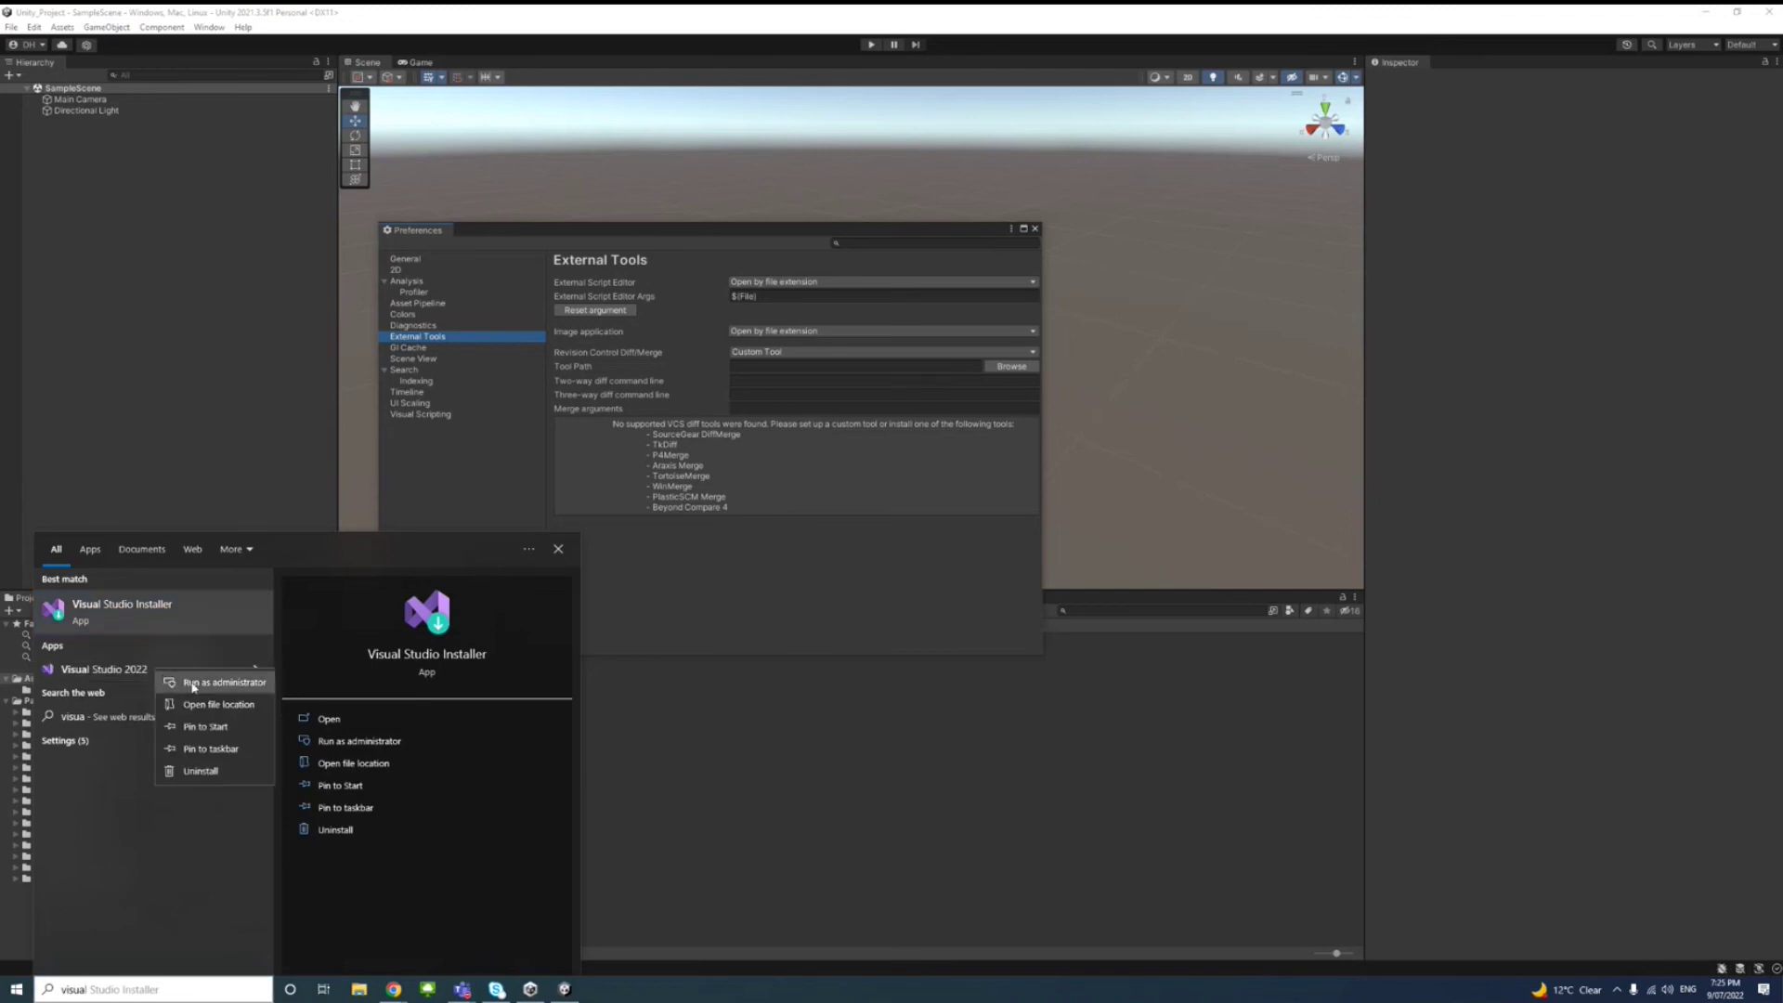
click(219, 710)
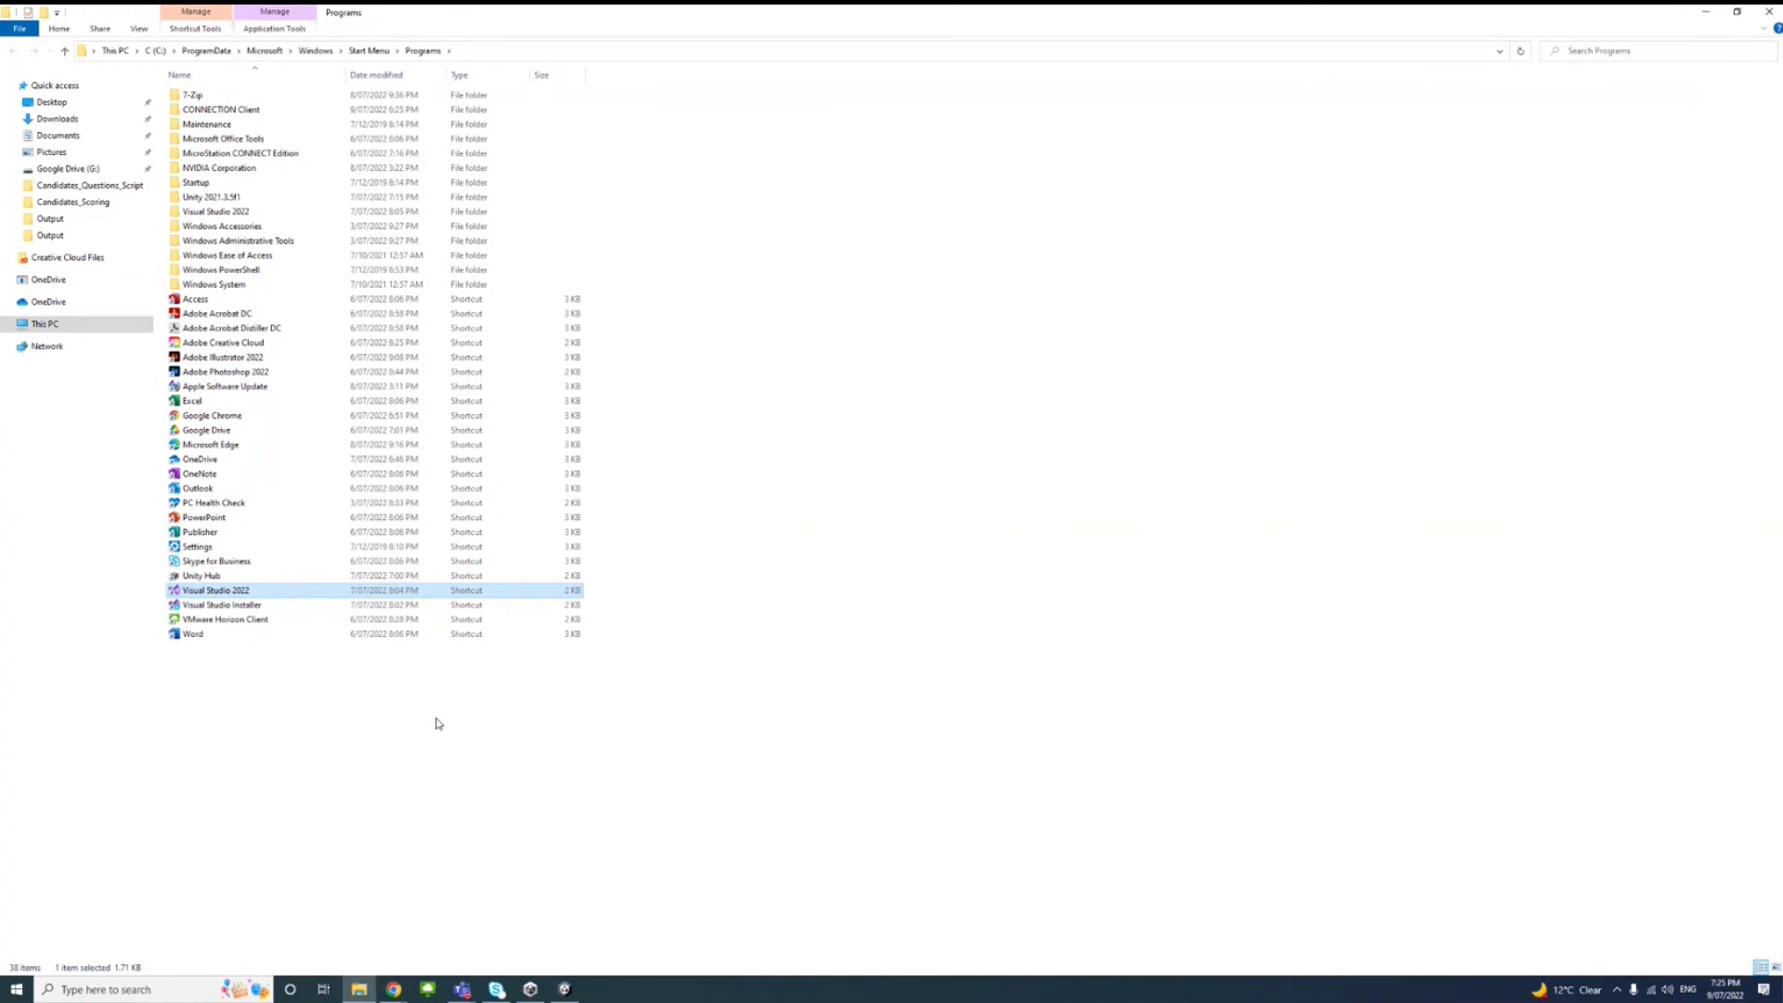
click(607, 51)
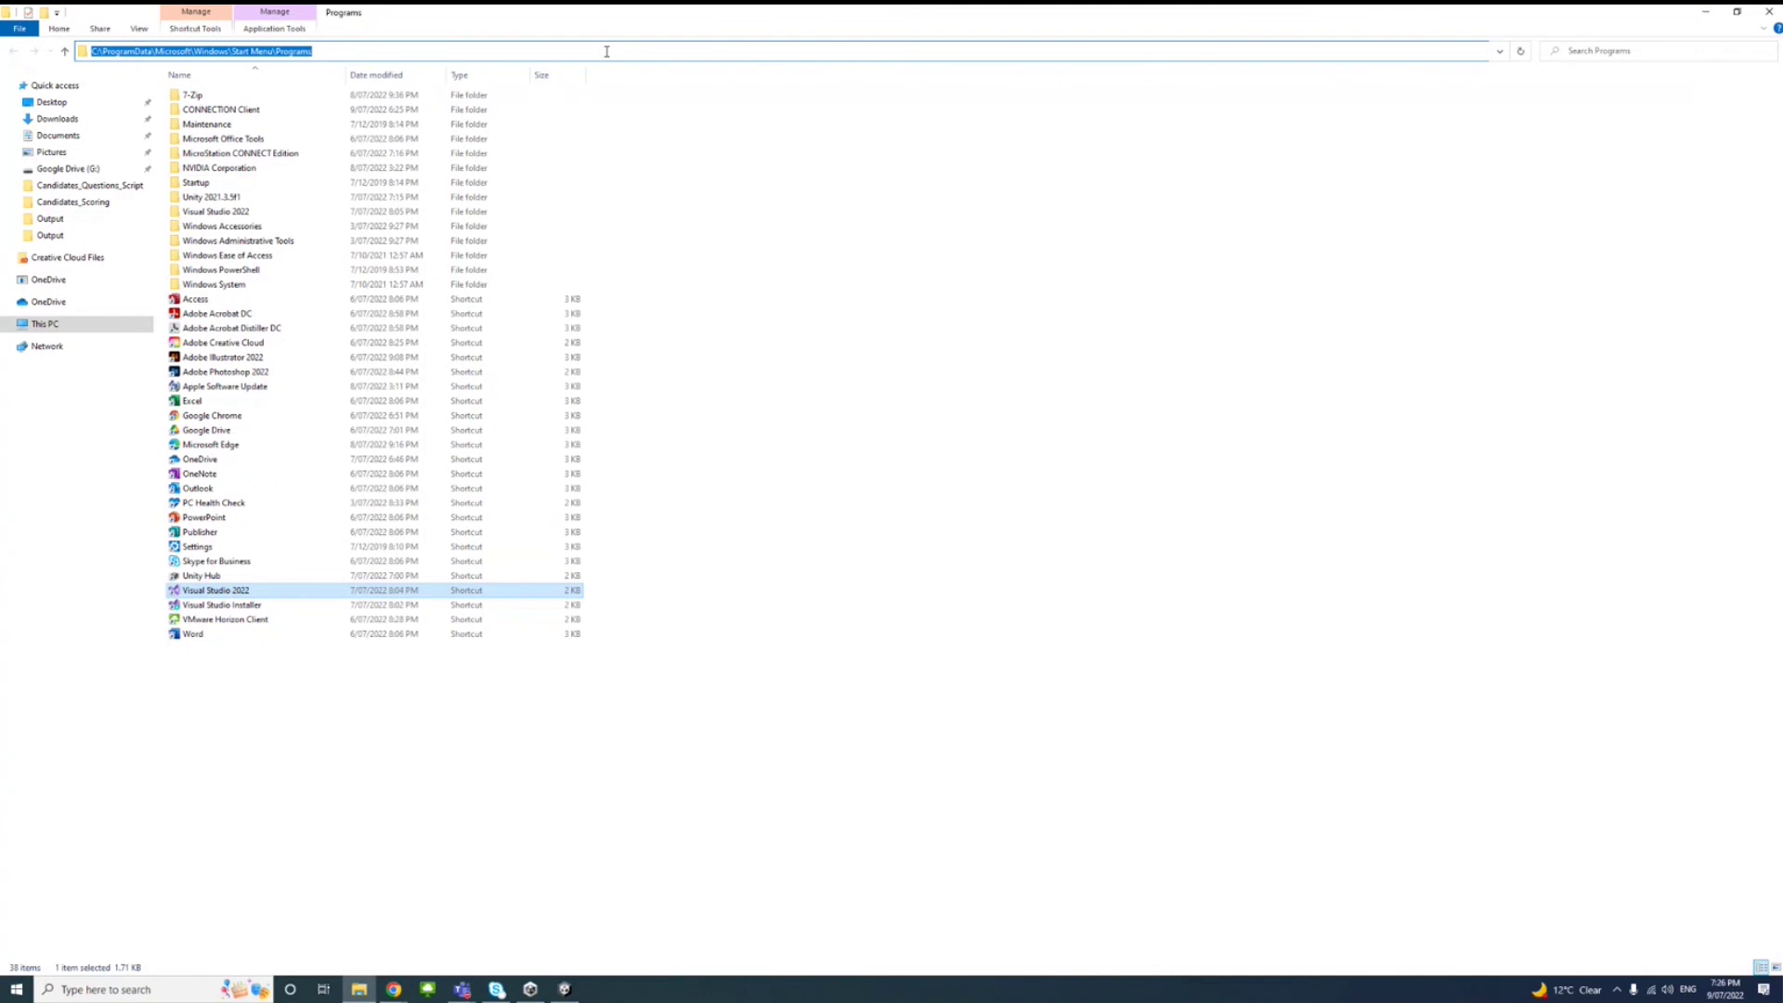
- Back in Unity, browse for a script editor and navigate to the pasted Start Menu Programs path
click(1703, 14)
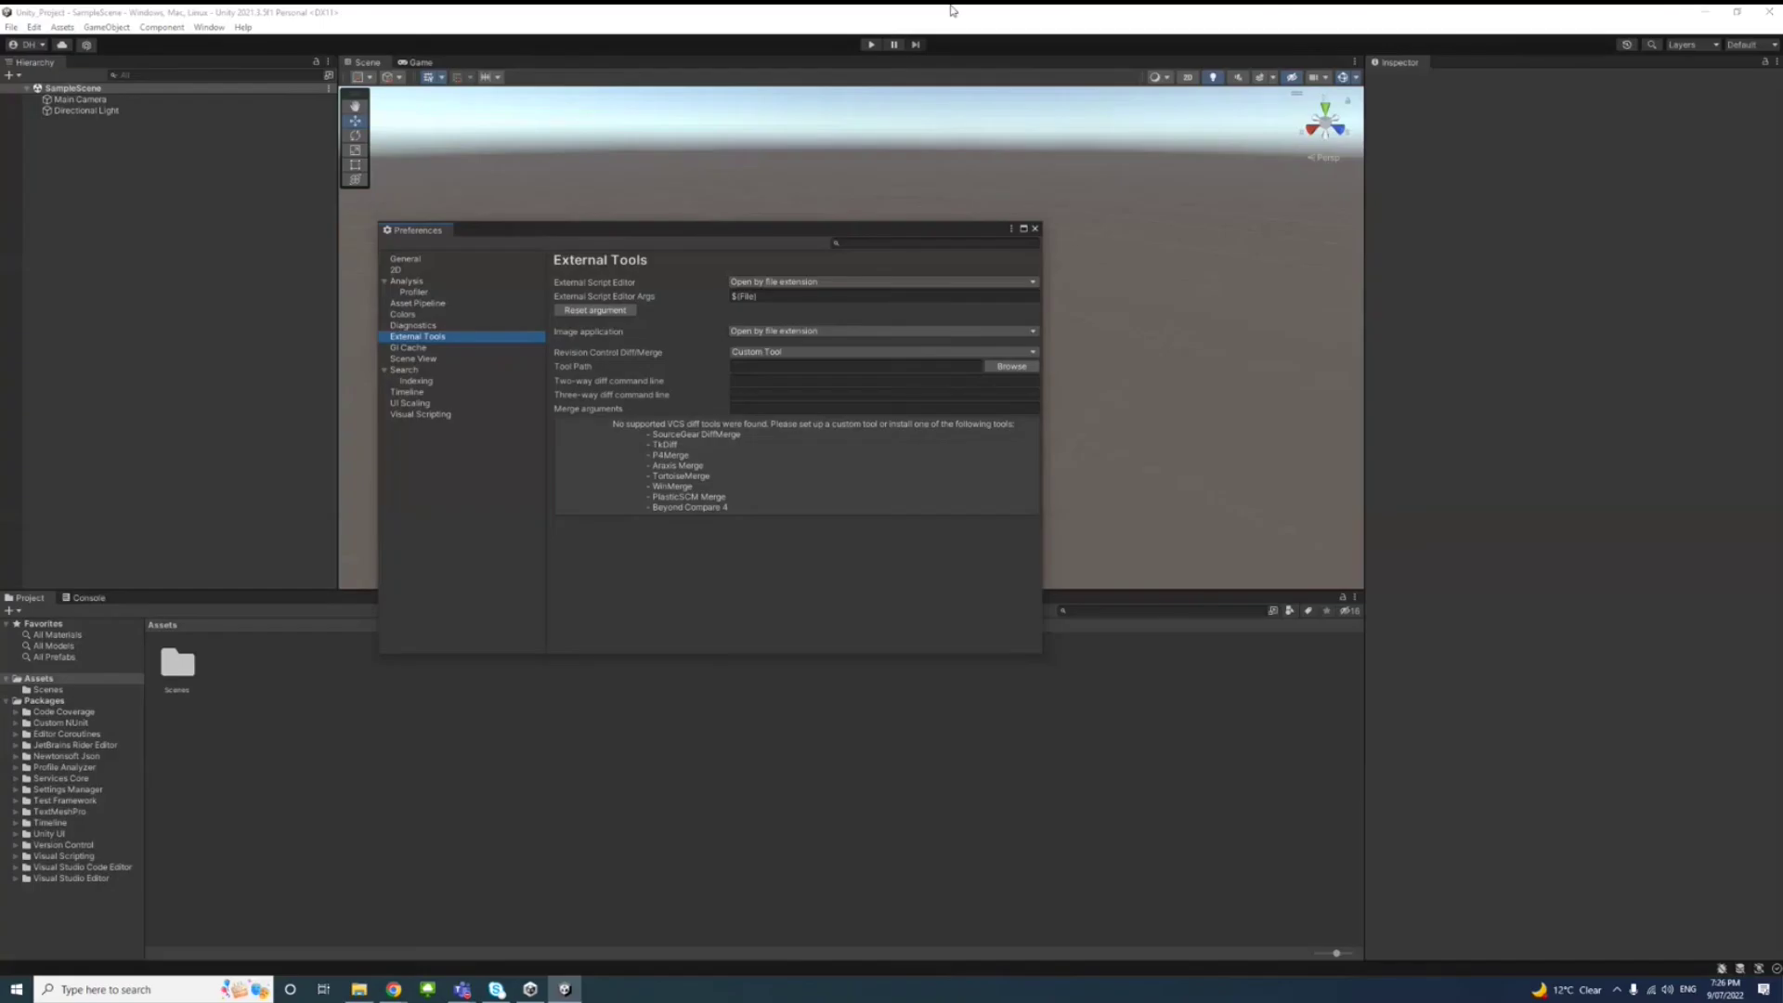
click(896, 284)
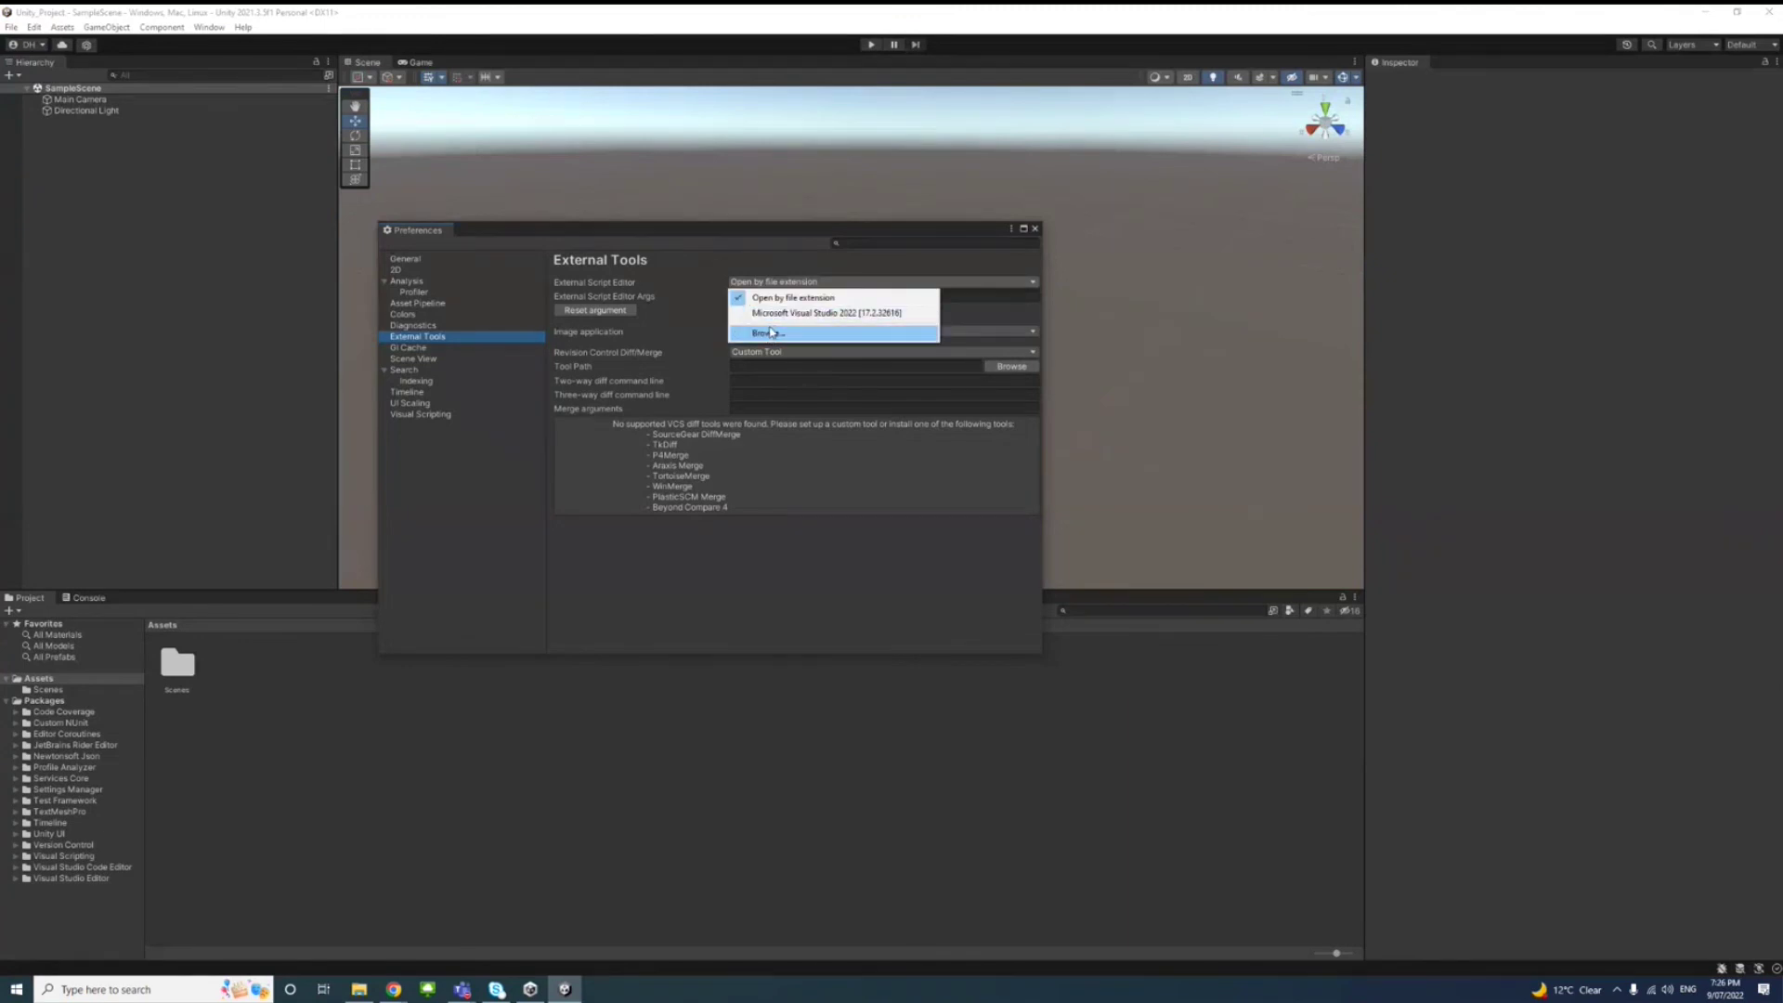
click(766, 334)
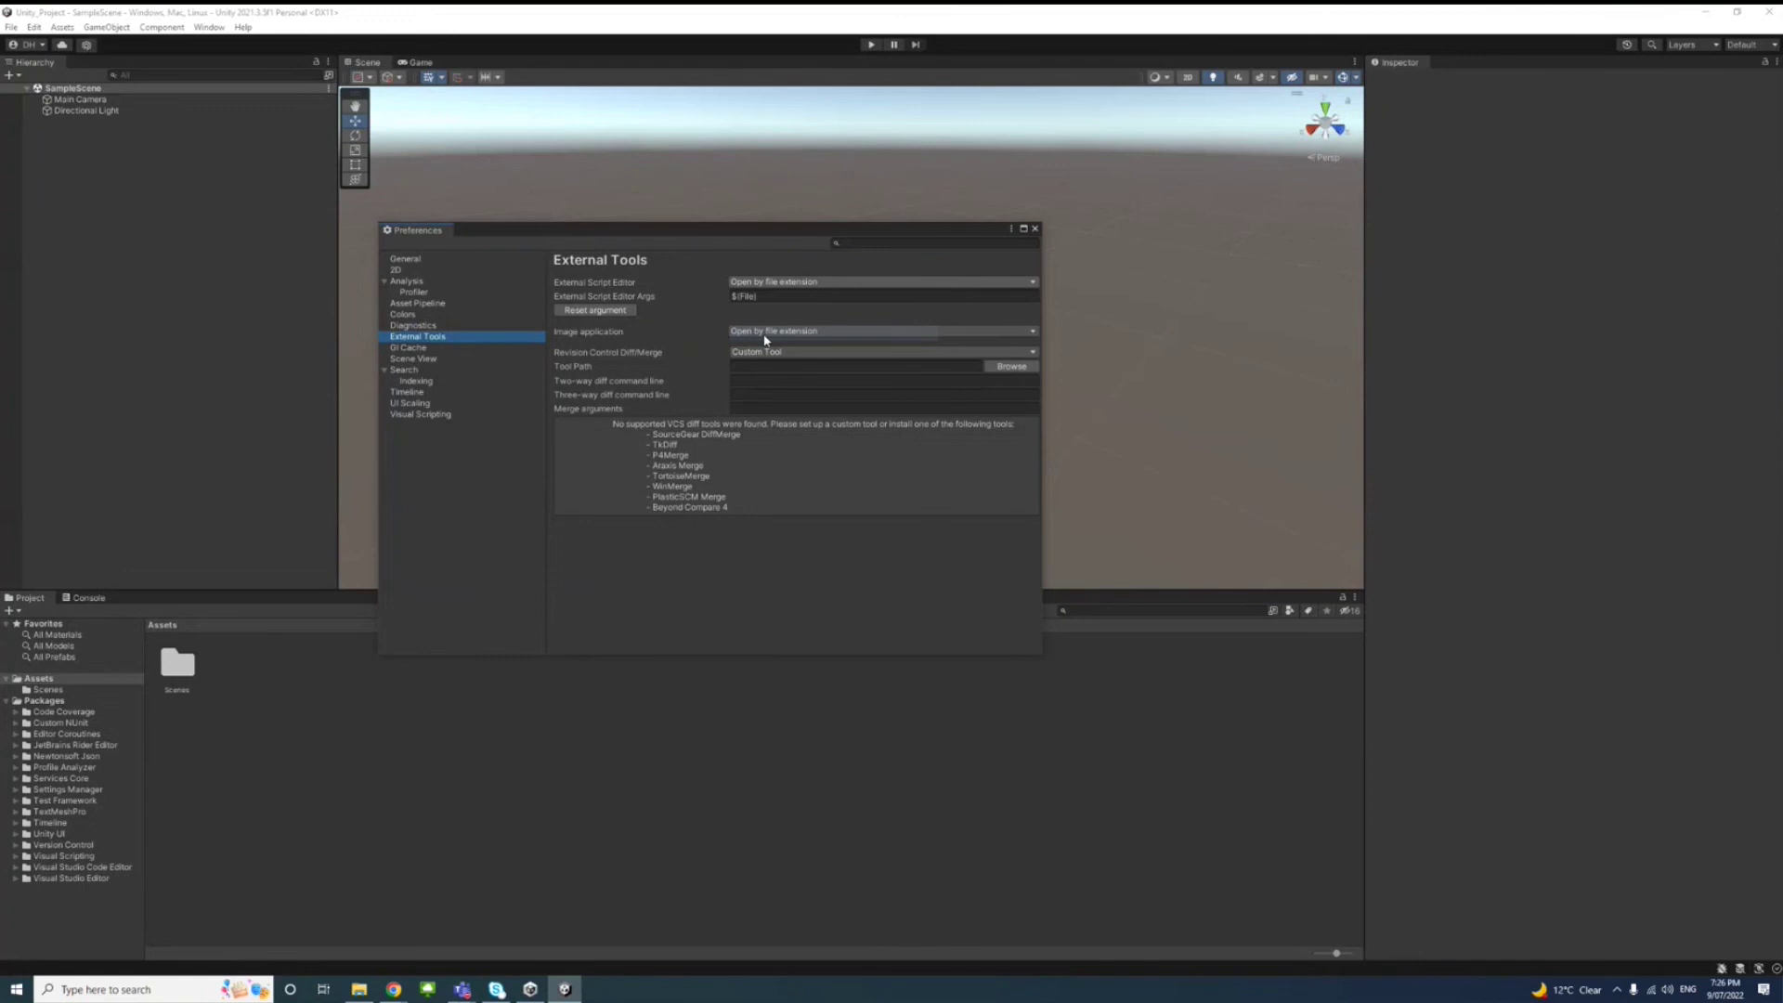
drag(779, 394, 668, 259)
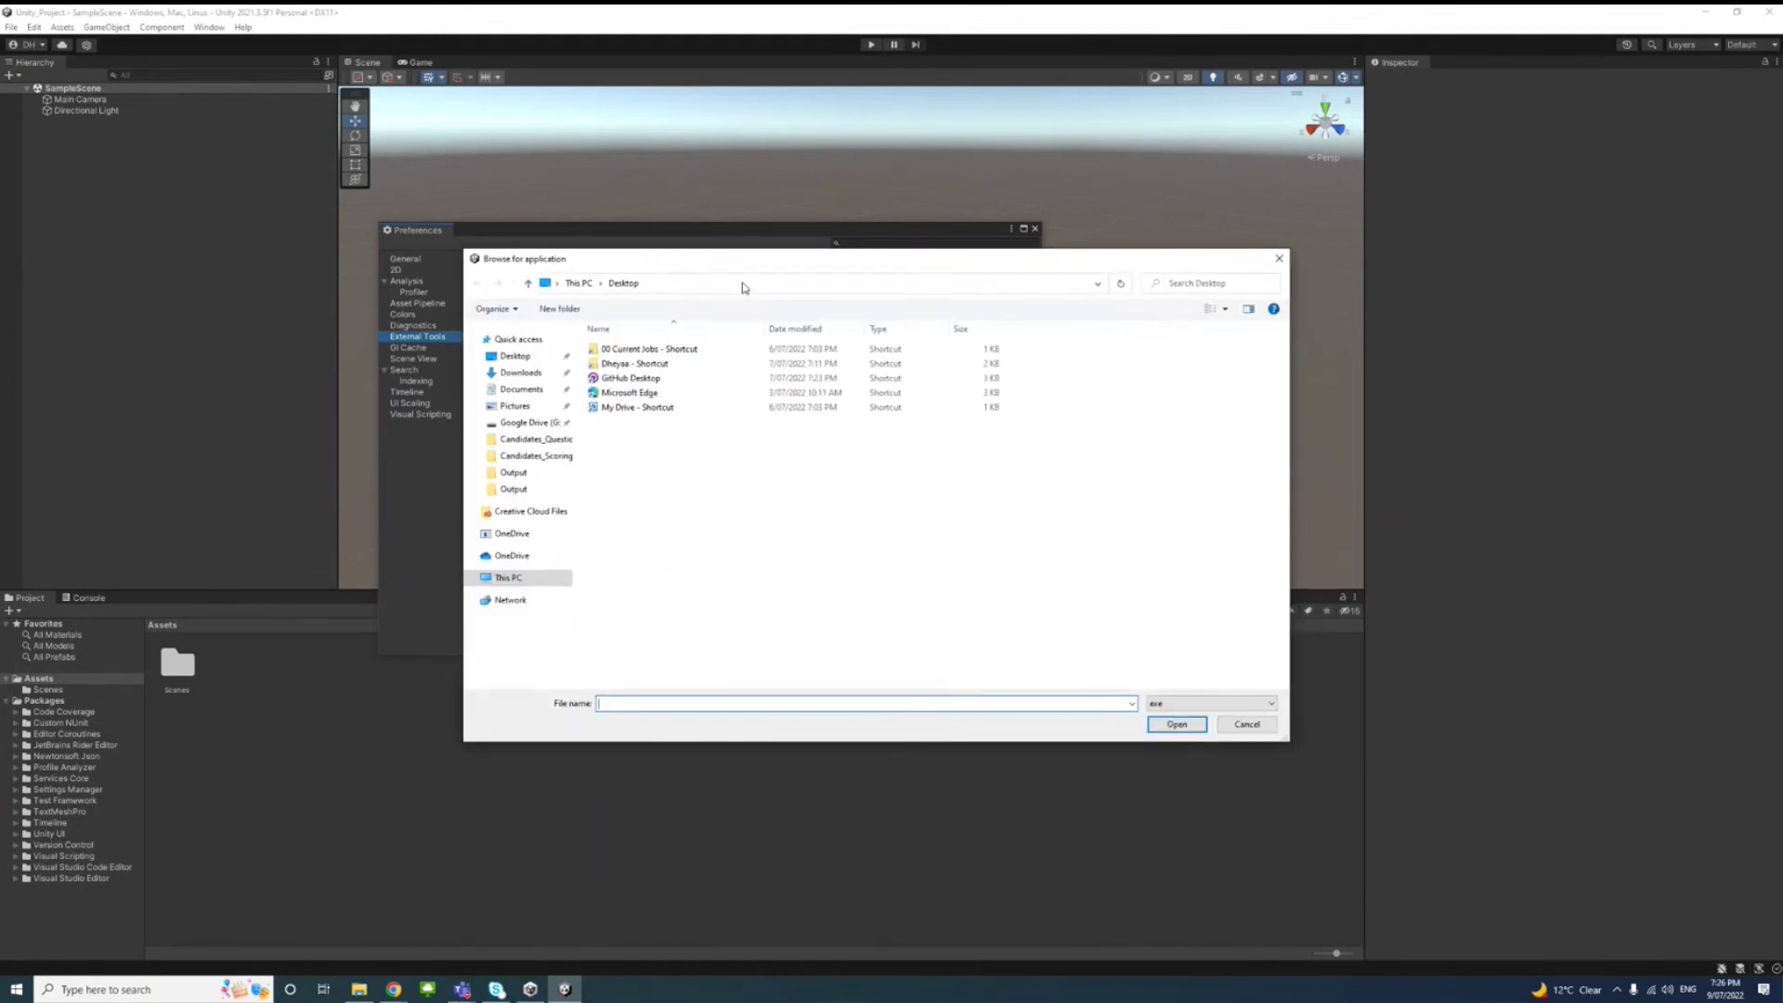
click(776, 283)
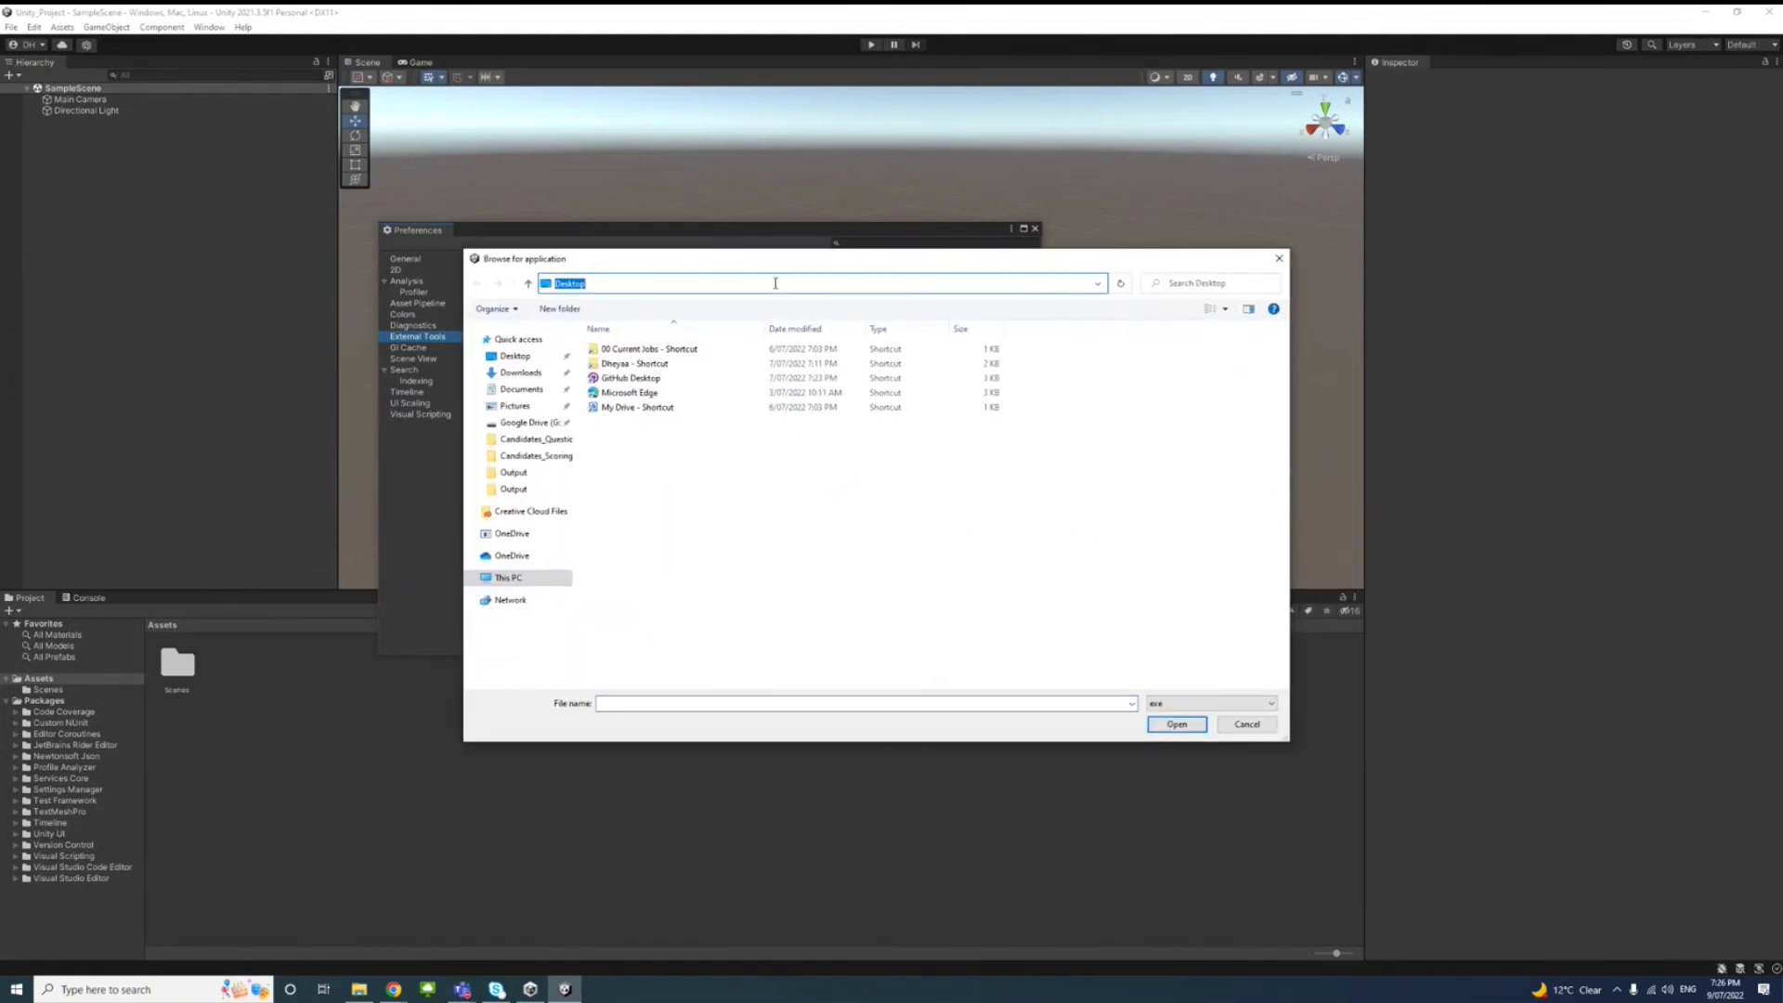
text(C:\ProgramData\Microsoft\Windows\Start Menu\Programs)
key(Return)
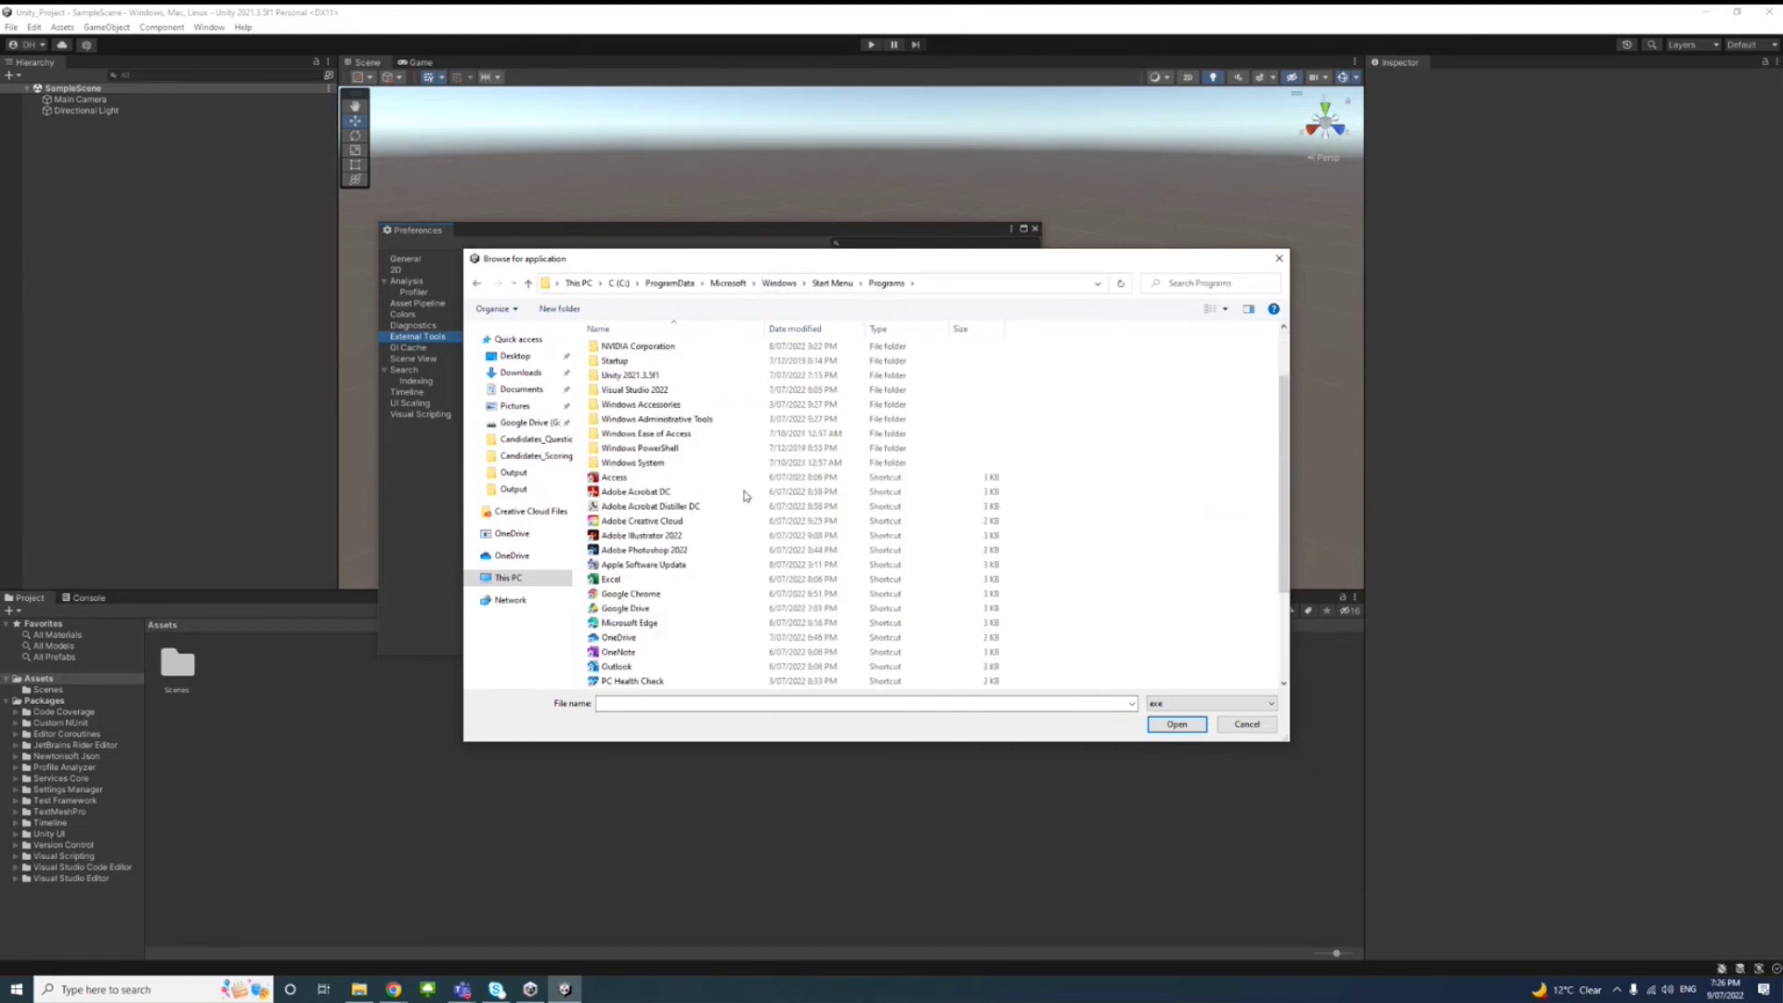
- Choose the Visual Studio 2022 shortcut as the external script editor and close Preferences
scroll(684, 492, down, 3)
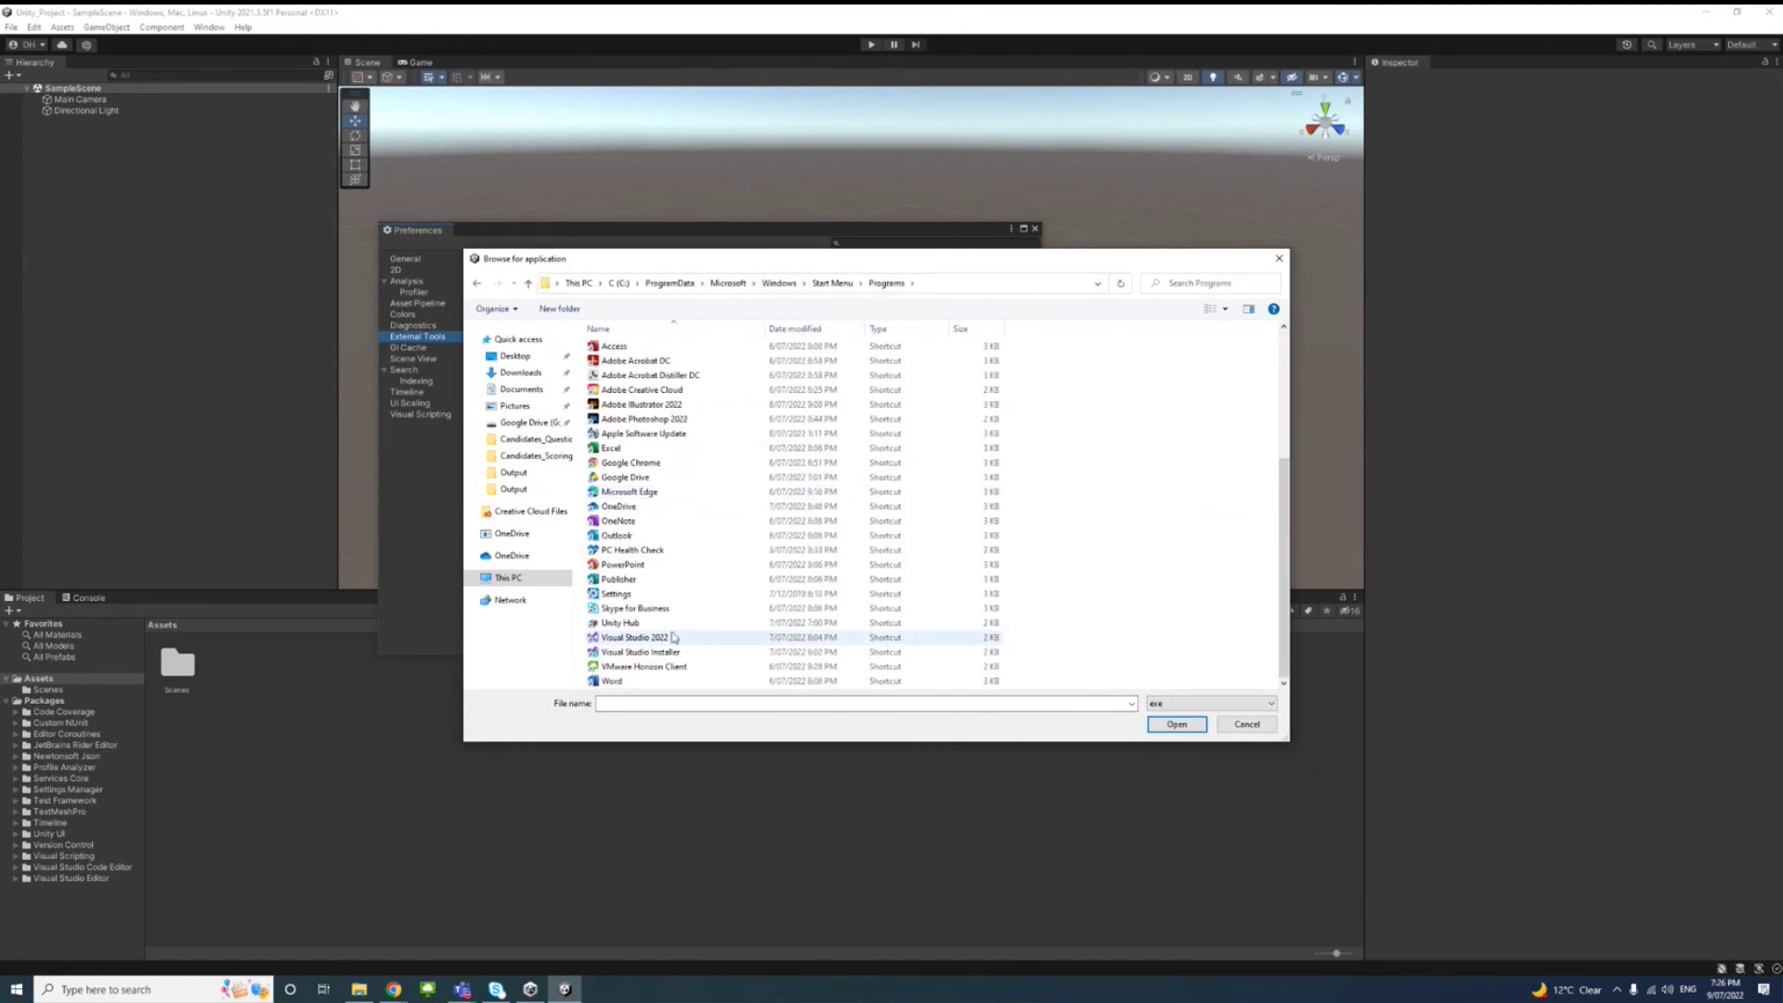
click(637, 641)
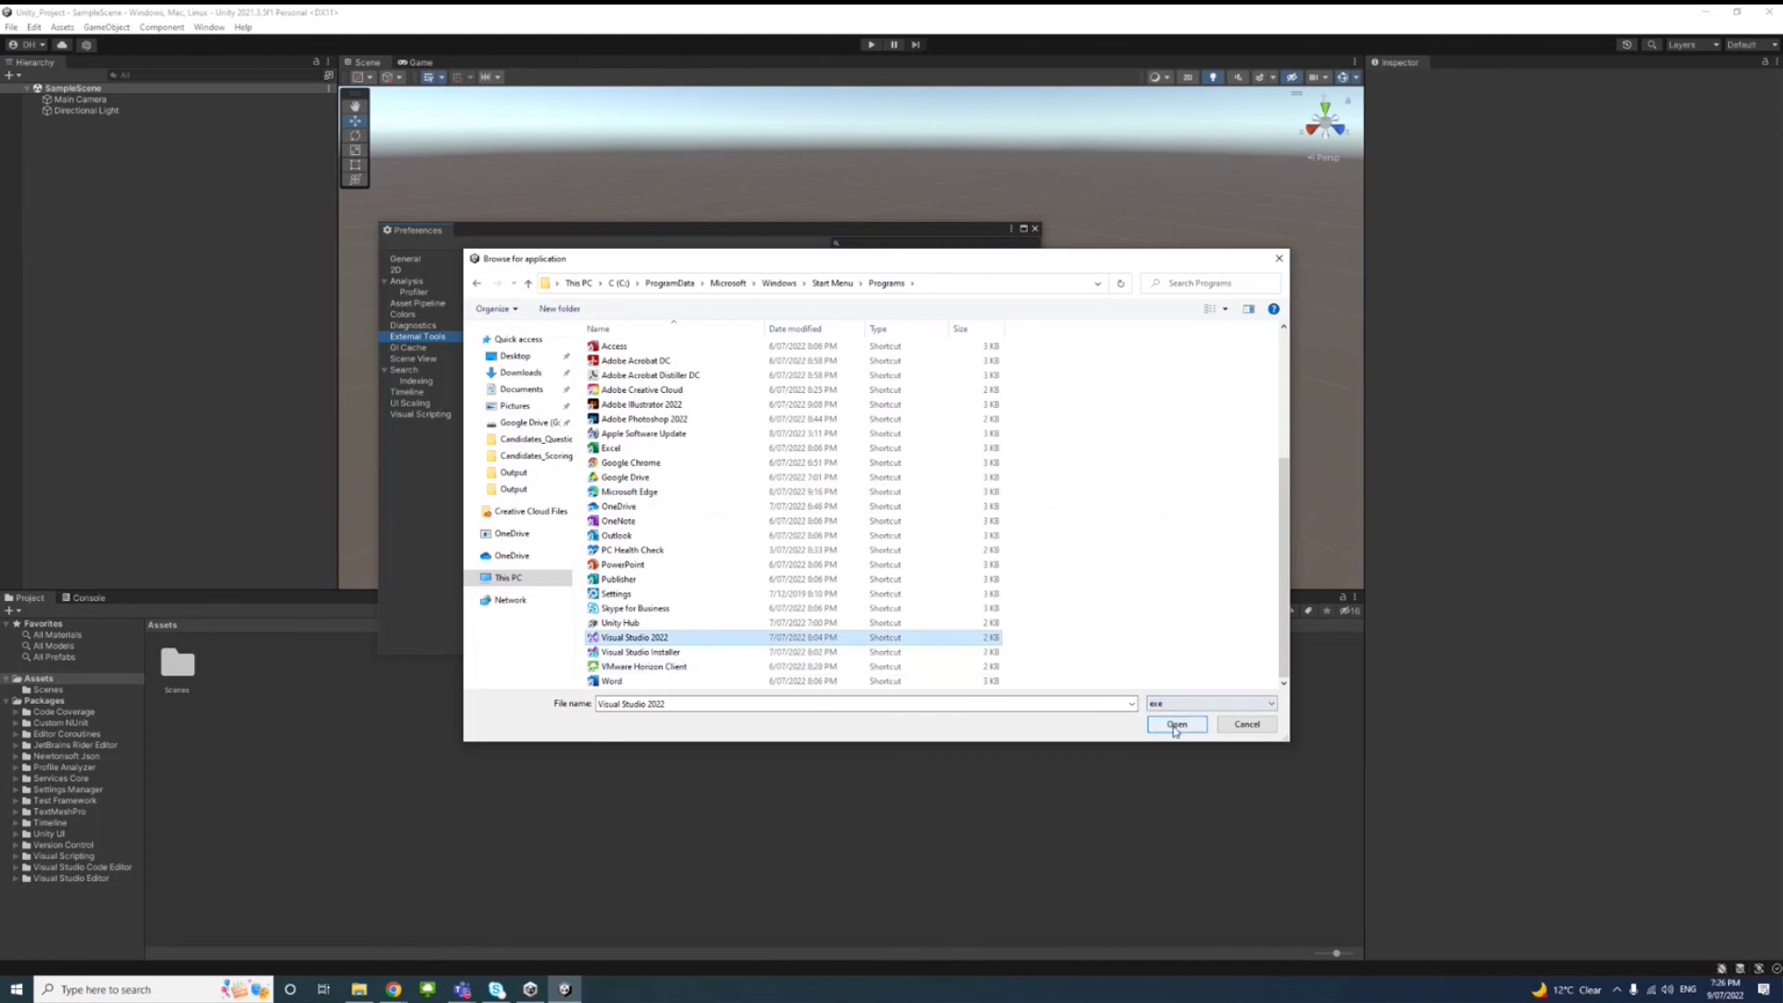
click(1176, 727)
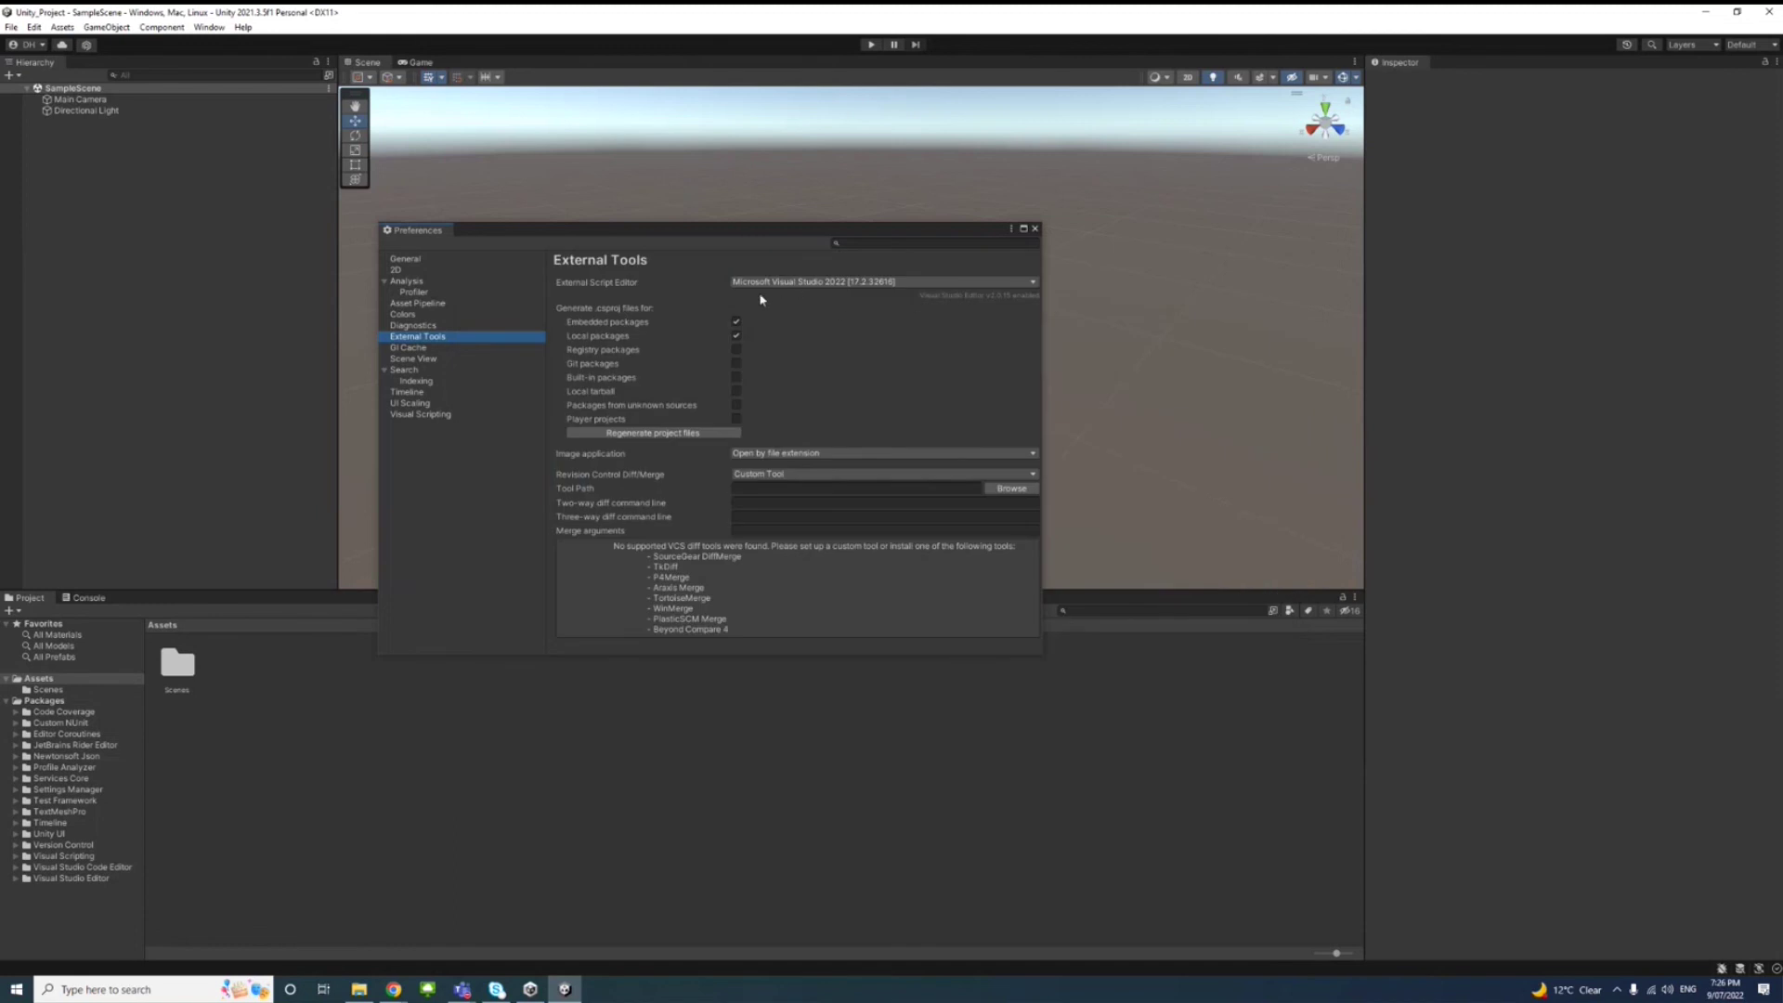
click(1035, 228)
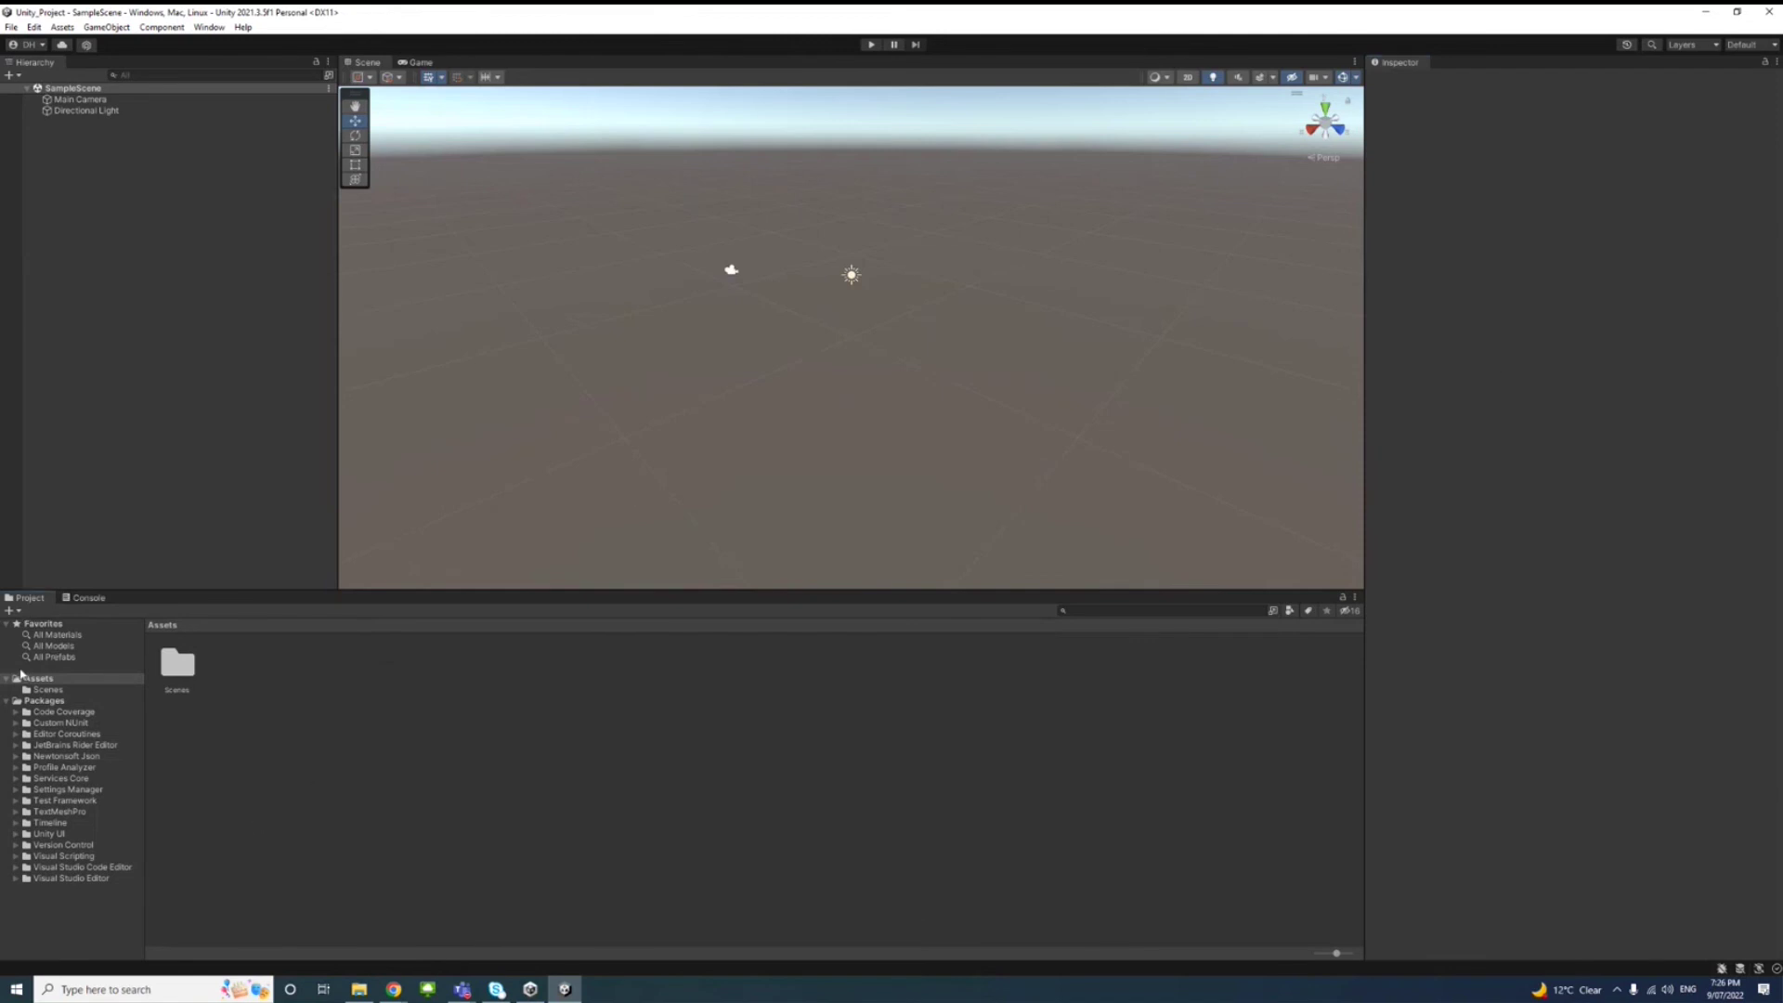
- Create a C# script named Test in the Assets folder and open it in Visual Studio 2022
right_click(263, 664)
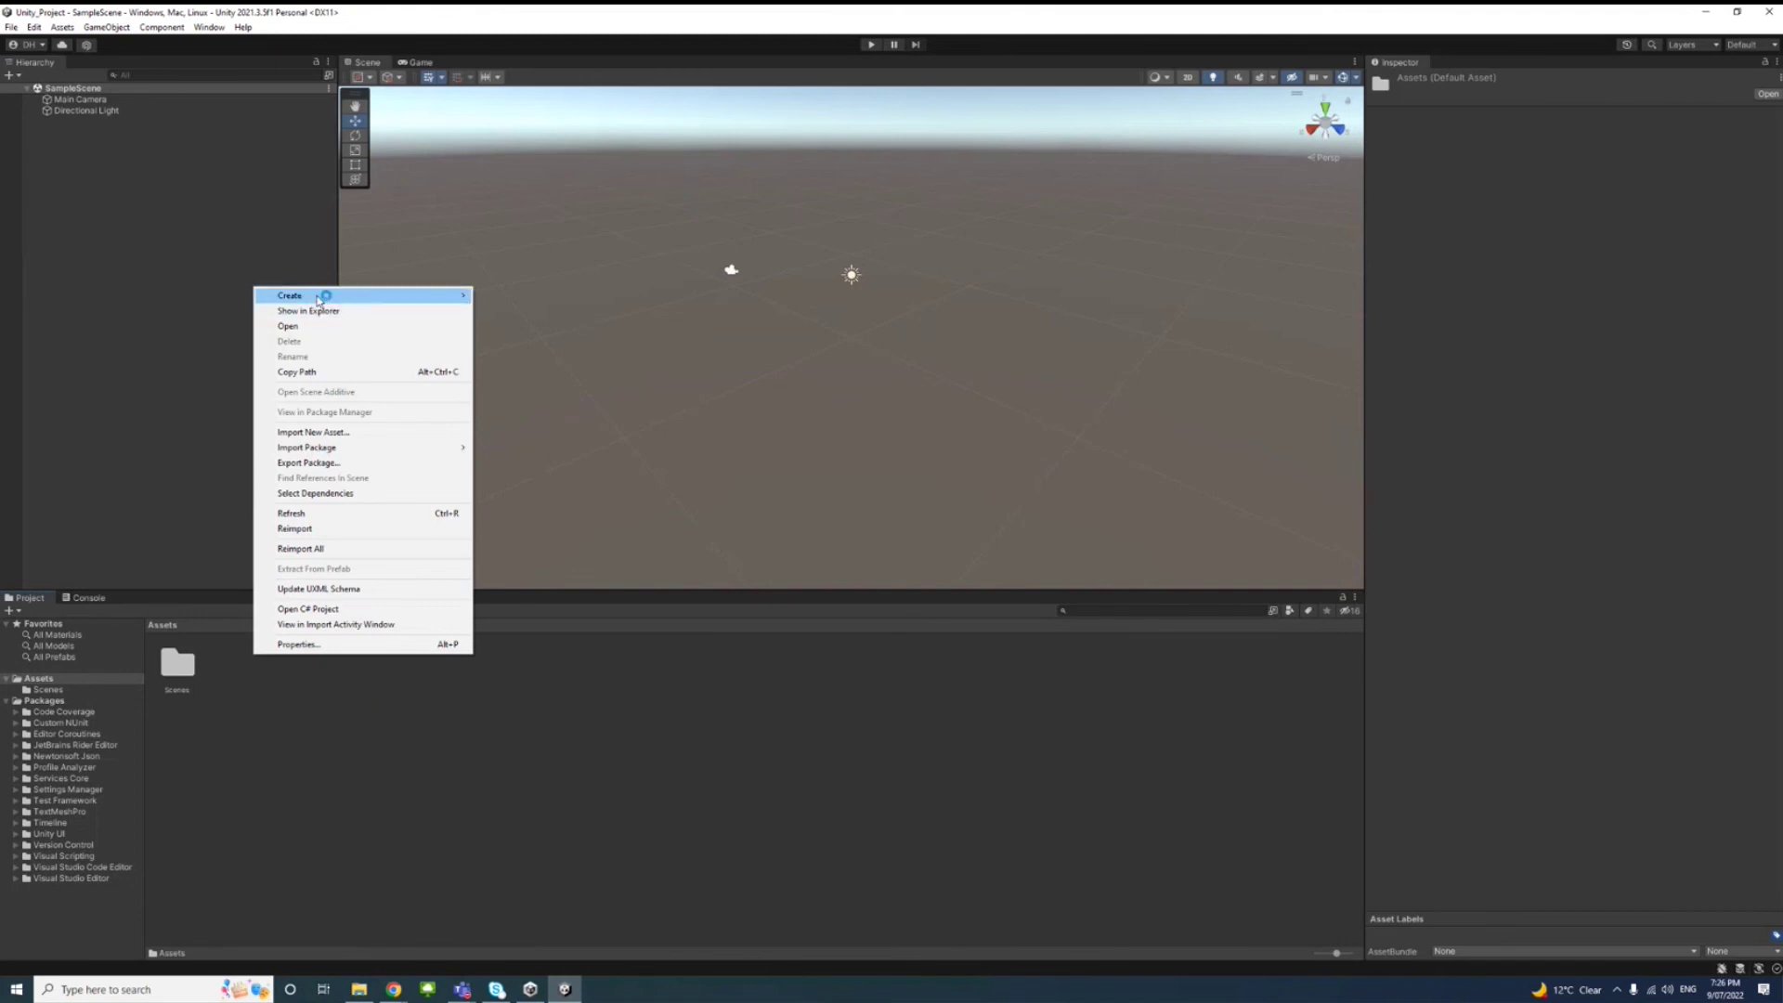
mouse_move(386, 299)
click(557, 316)
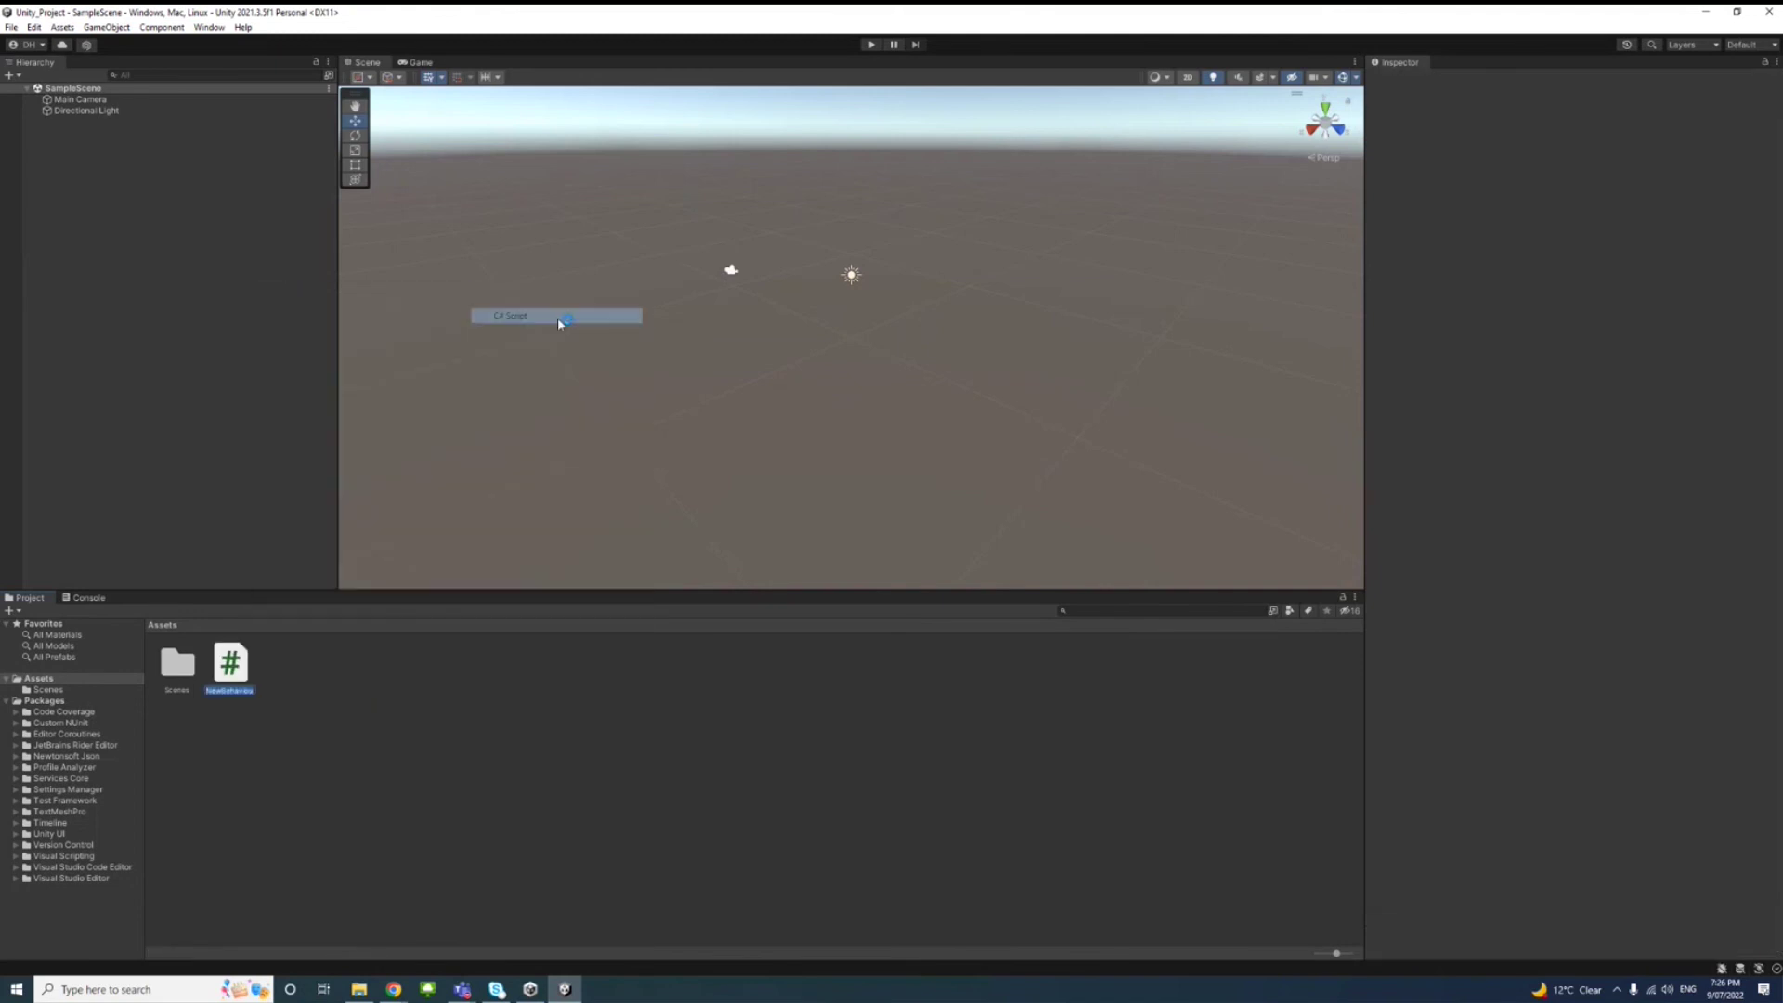
text(Test)
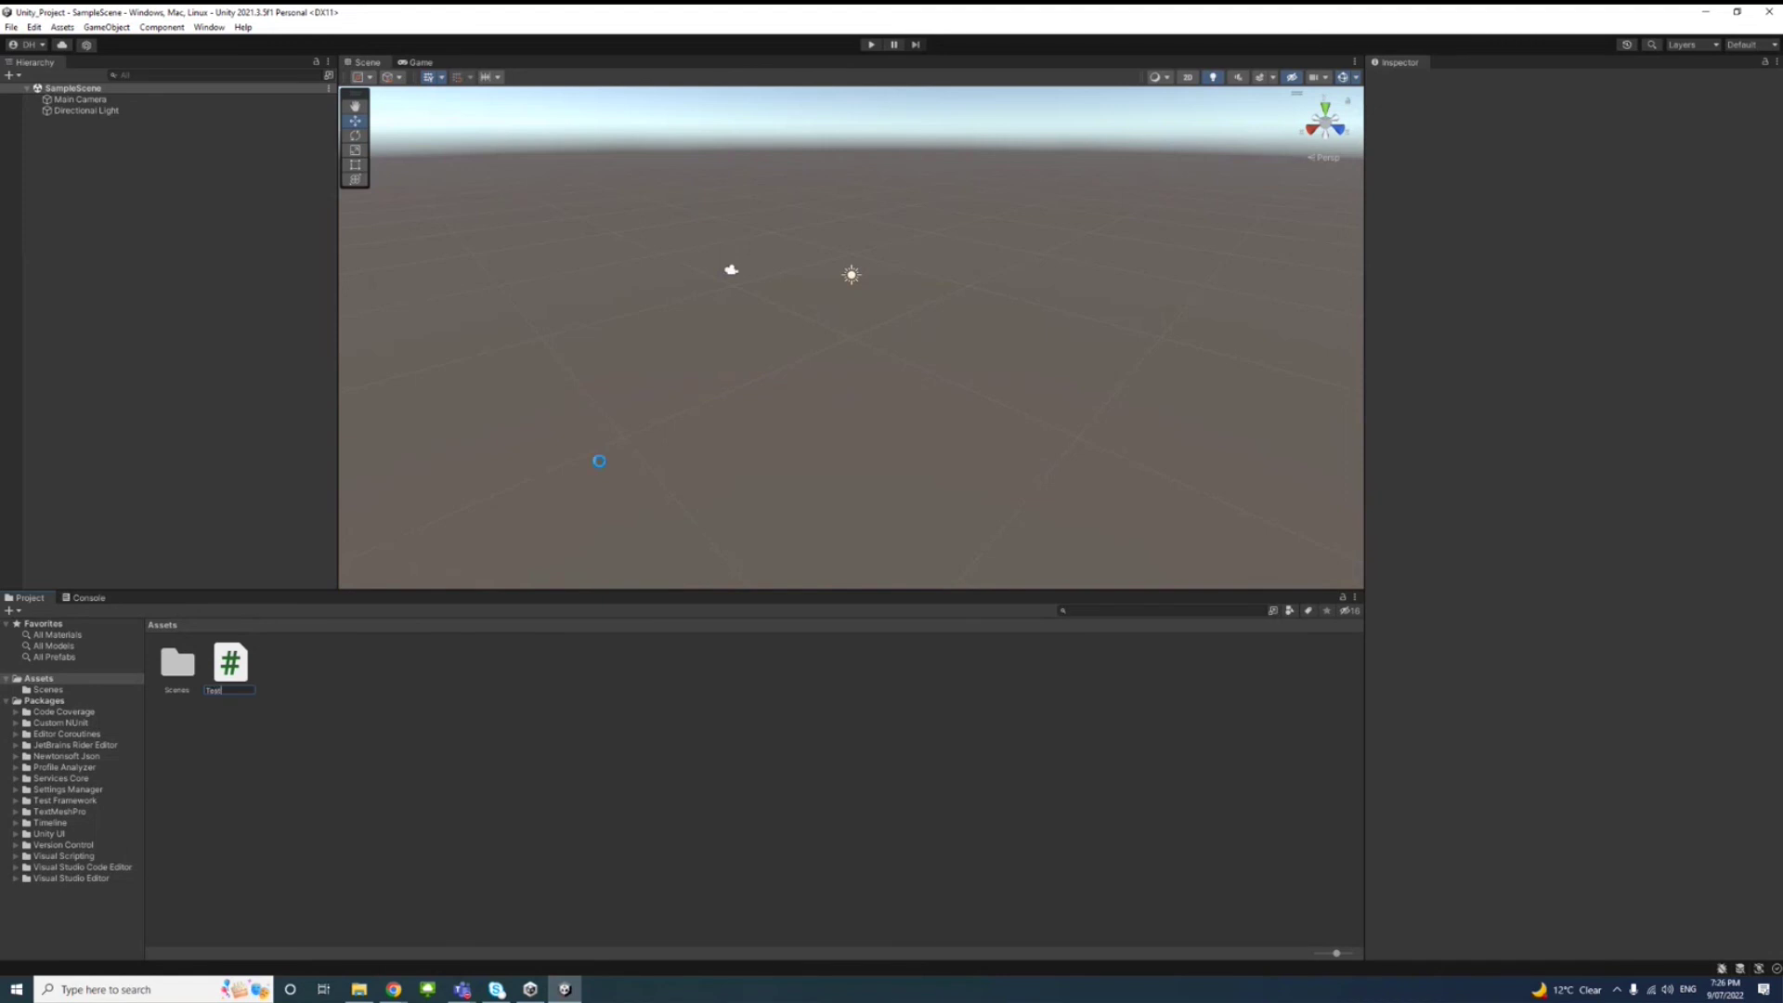
key(Return)
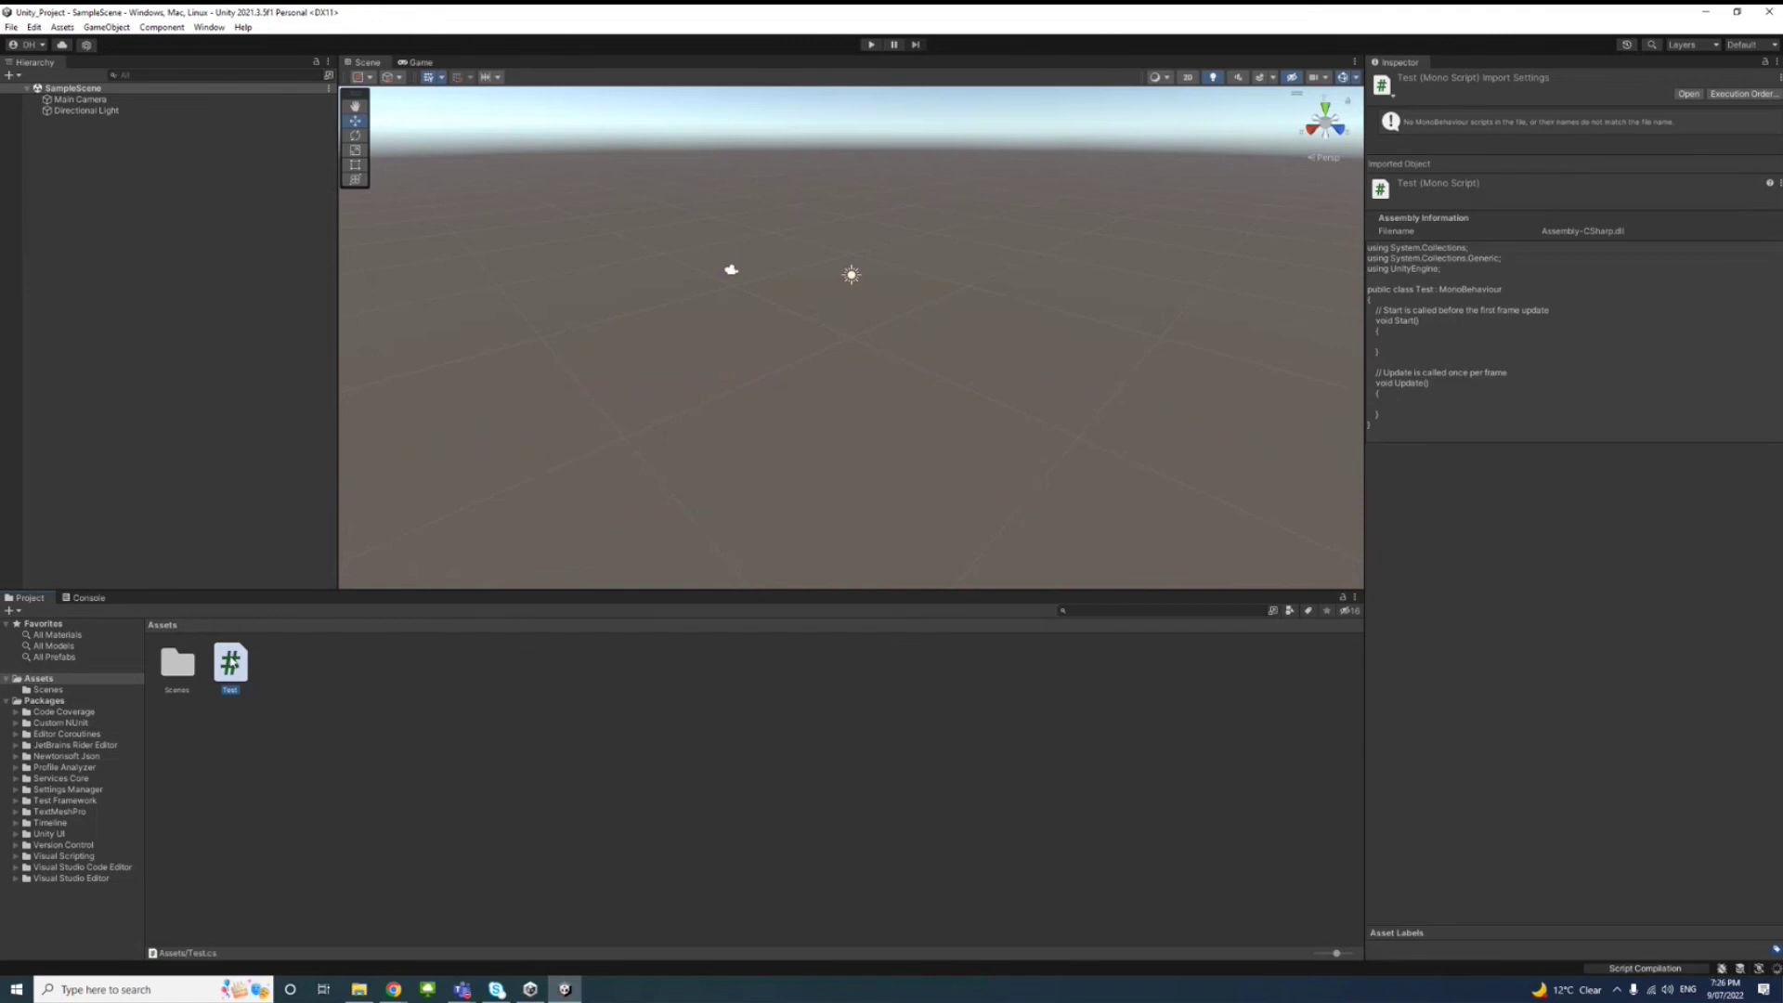
double_click(232, 661)
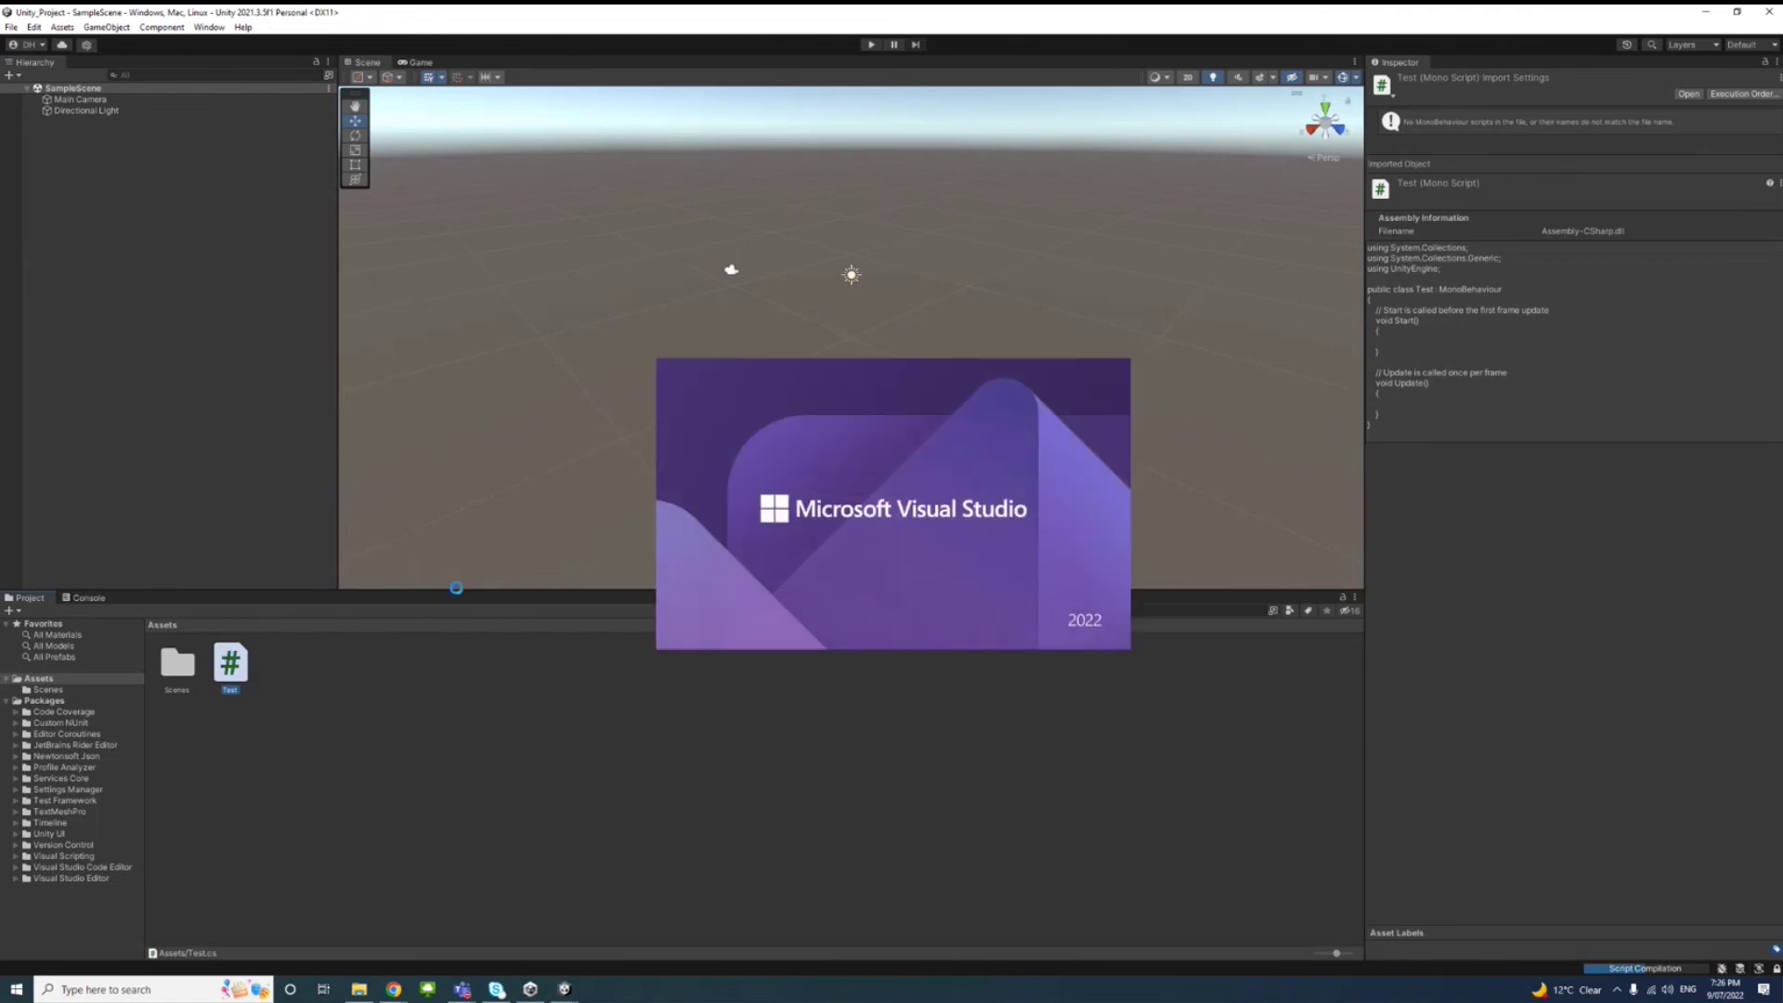